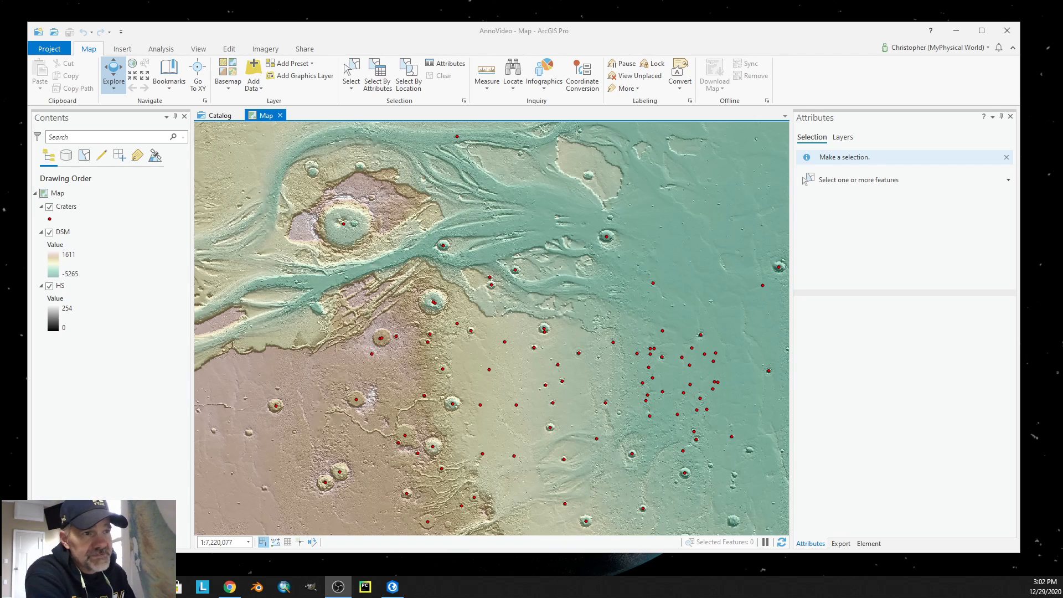
Turn on labels for the Craters layer and set the label text size to 10 pt.
right_click(69, 209)
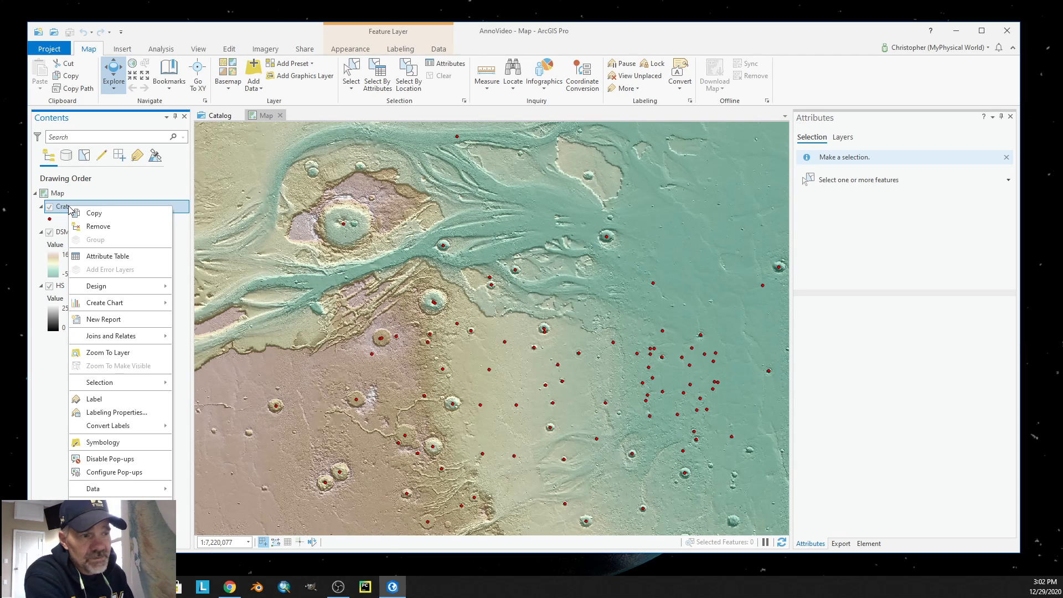
left_click(94, 399)
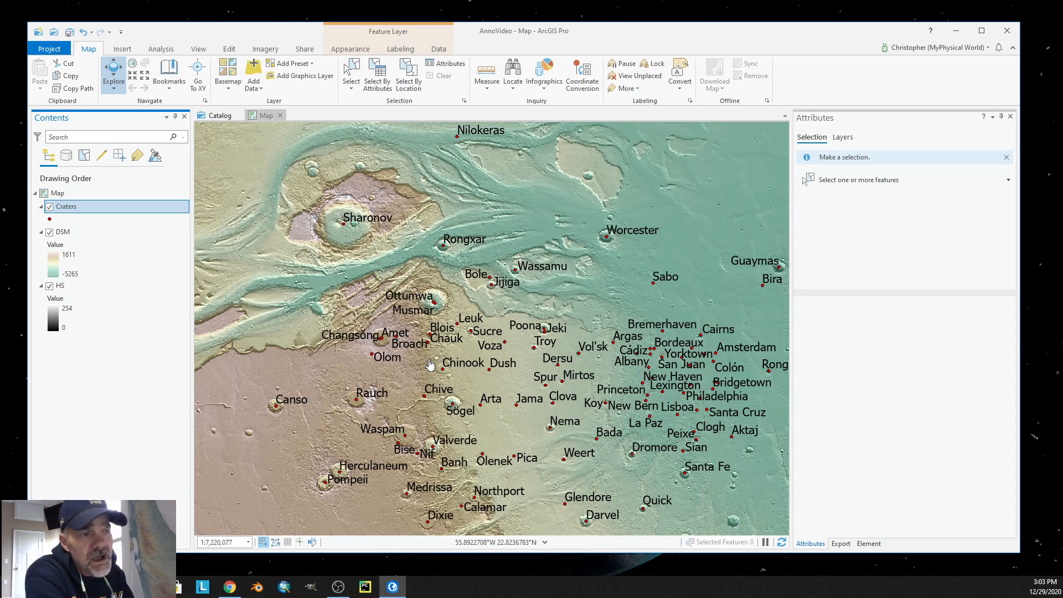
right_click(75, 208)
left_click(110, 415)
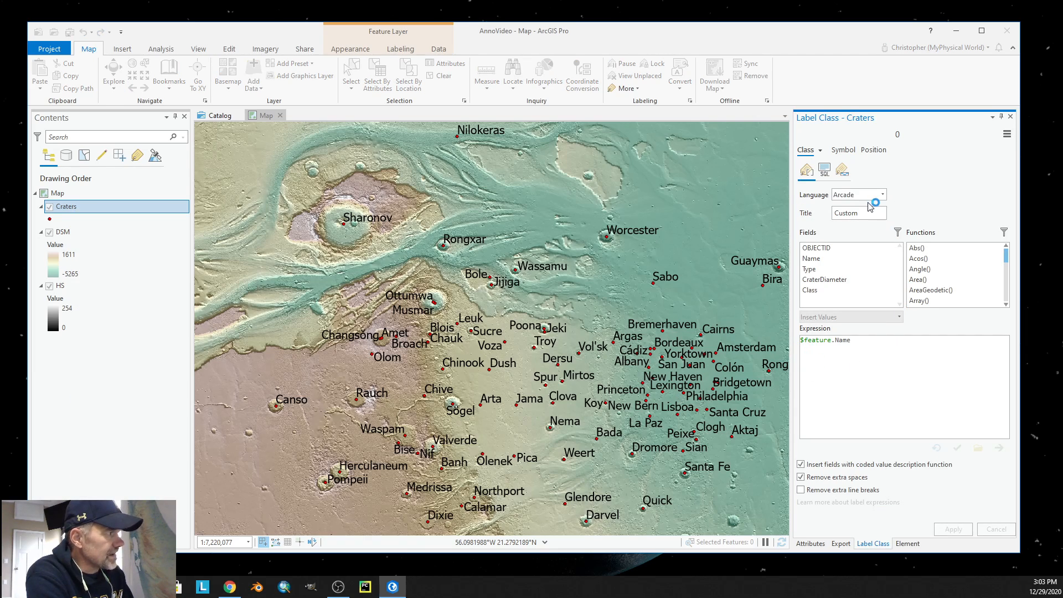
left_click(843, 153)
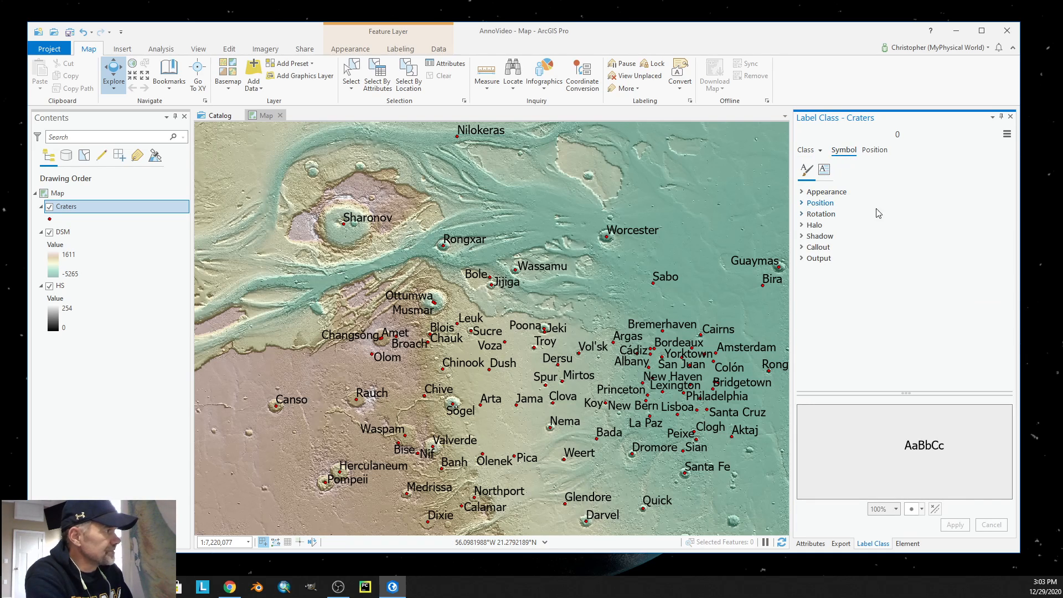
left_click(803, 194)
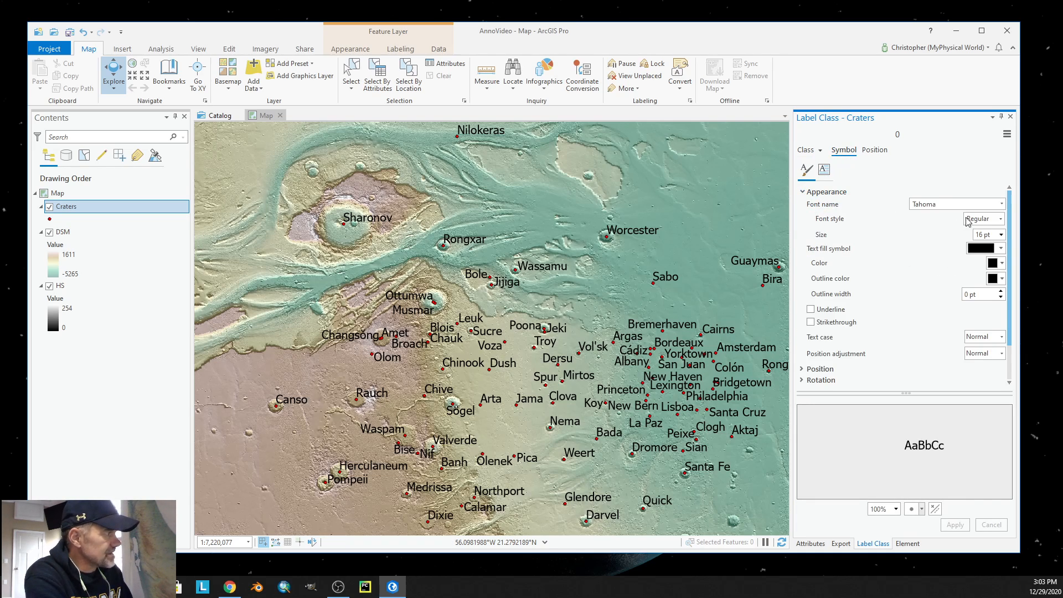
left_click(1001, 234)
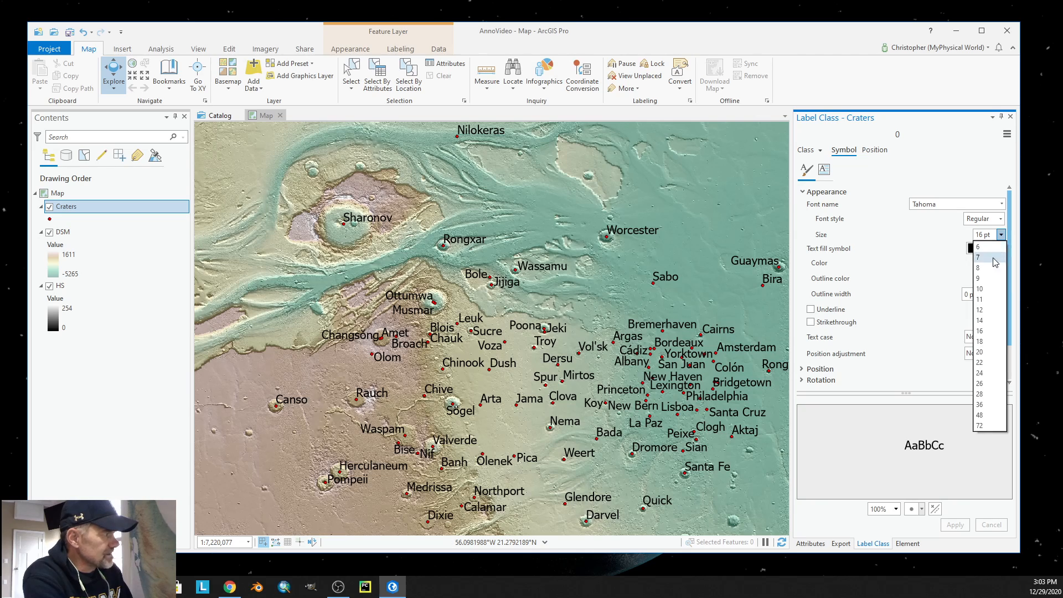
left_click(981, 289)
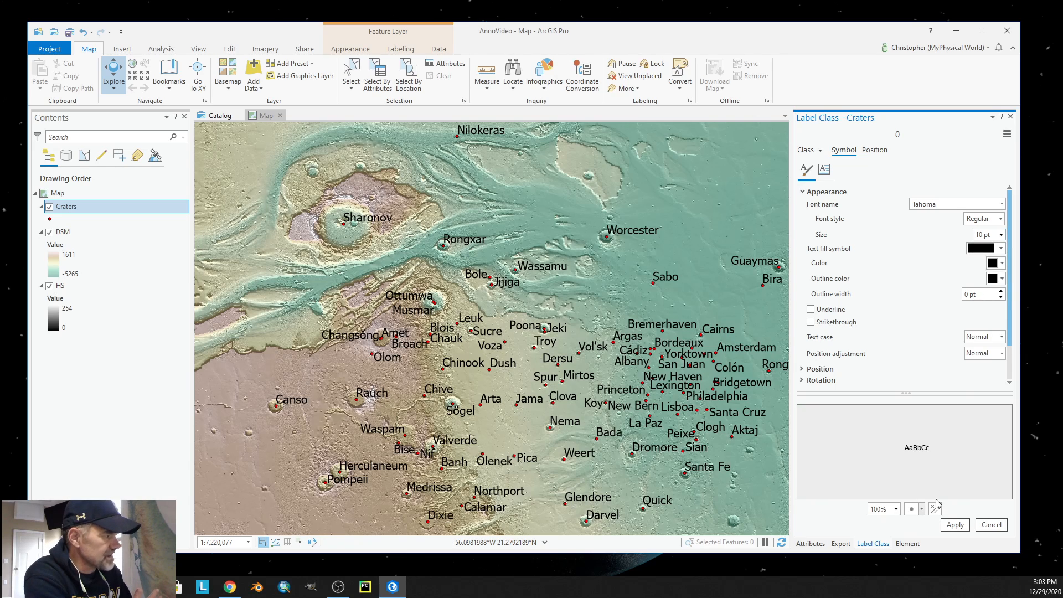
left_click(956, 525)
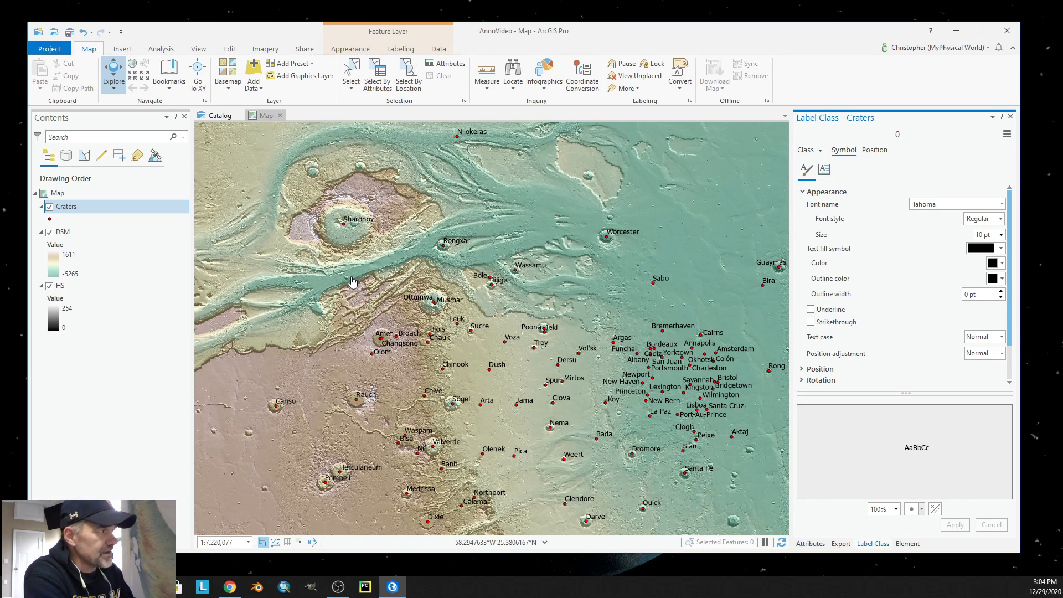
Examine the Class values in the Craters attribute table, and close the table.
left_click(821, 151)
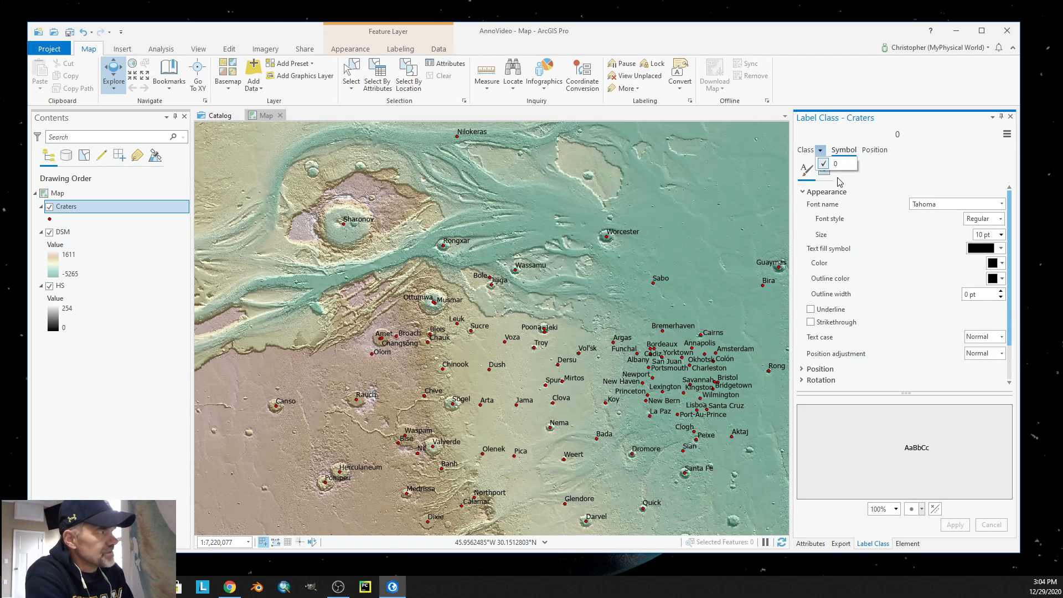
right_click(70, 214)
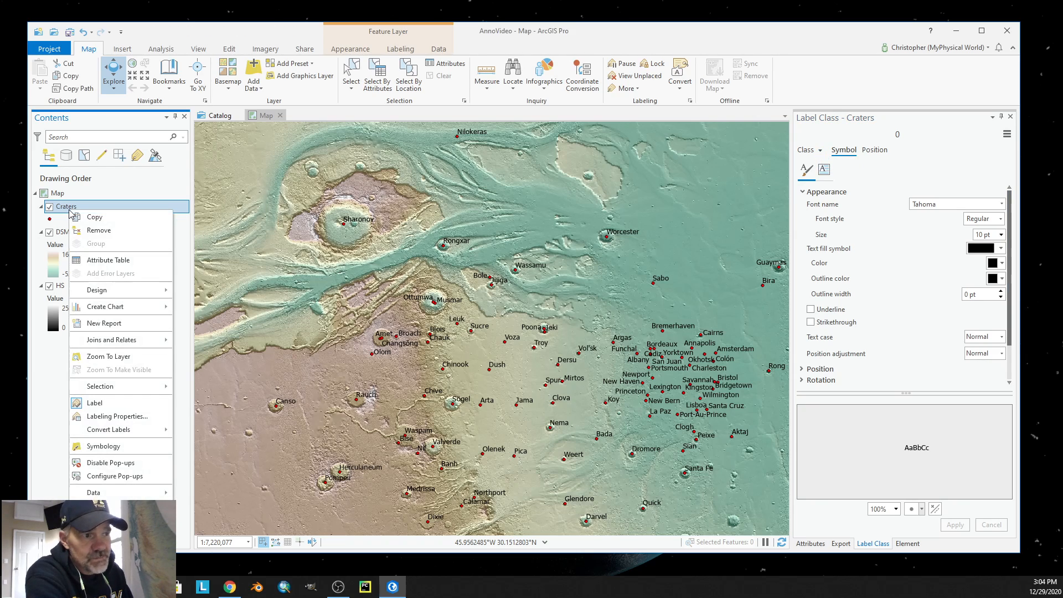
left_click(126, 261)
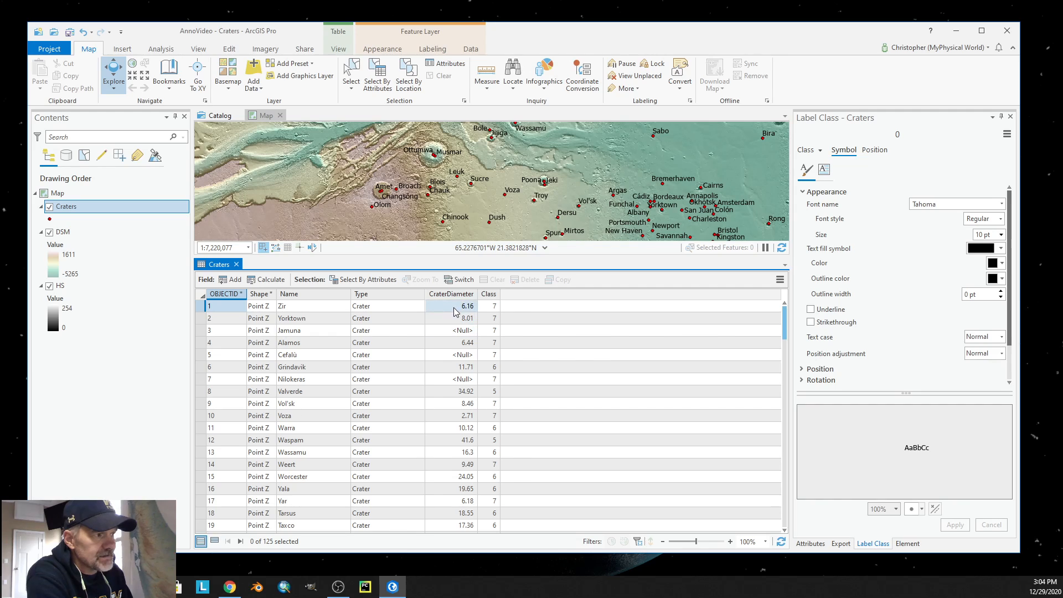
left_click(491, 307)
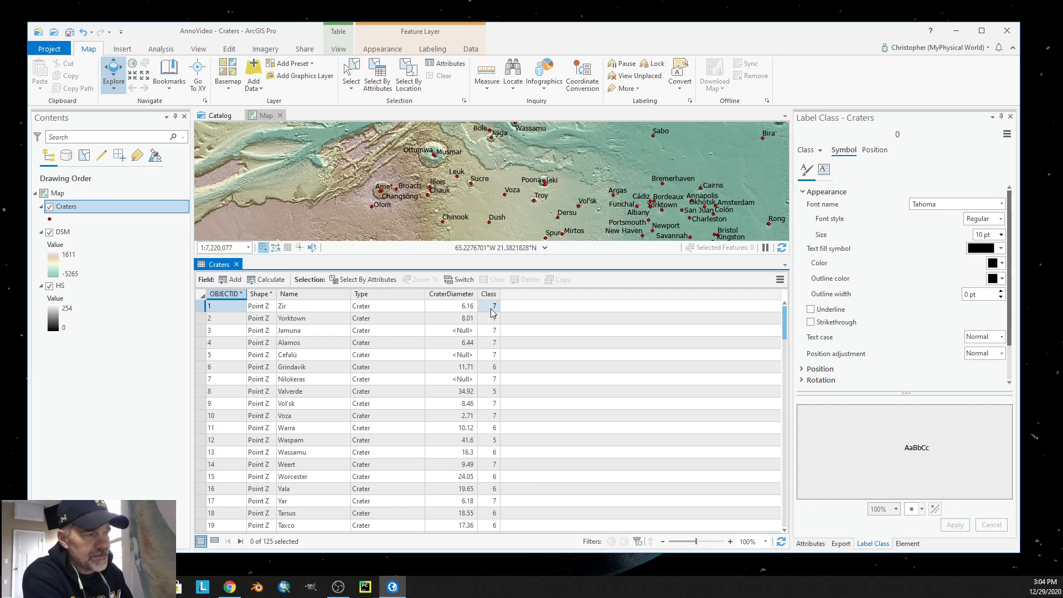
left_click(492, 367)
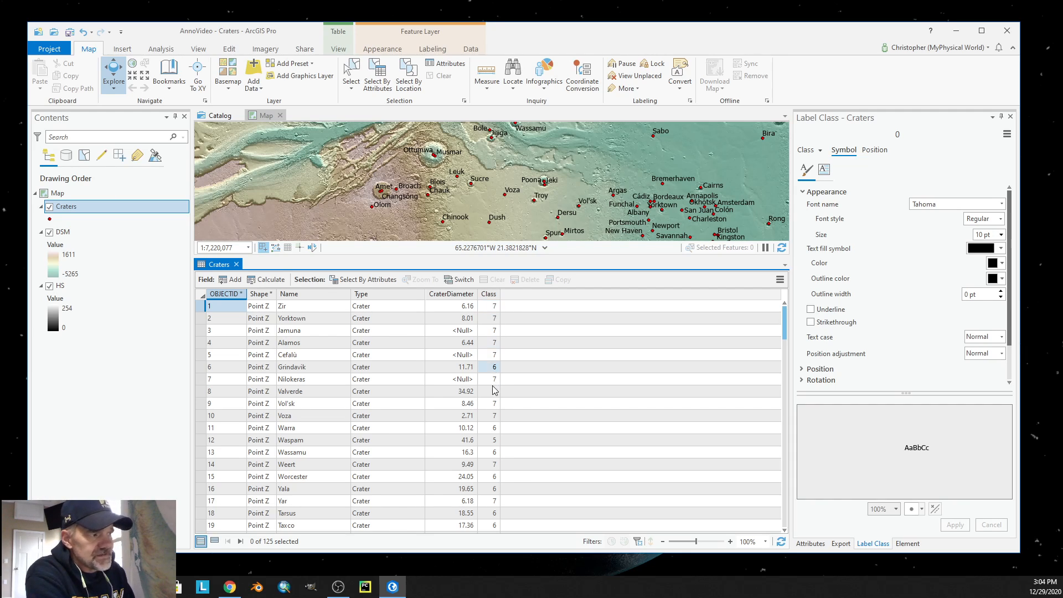
left_click(492, 403)
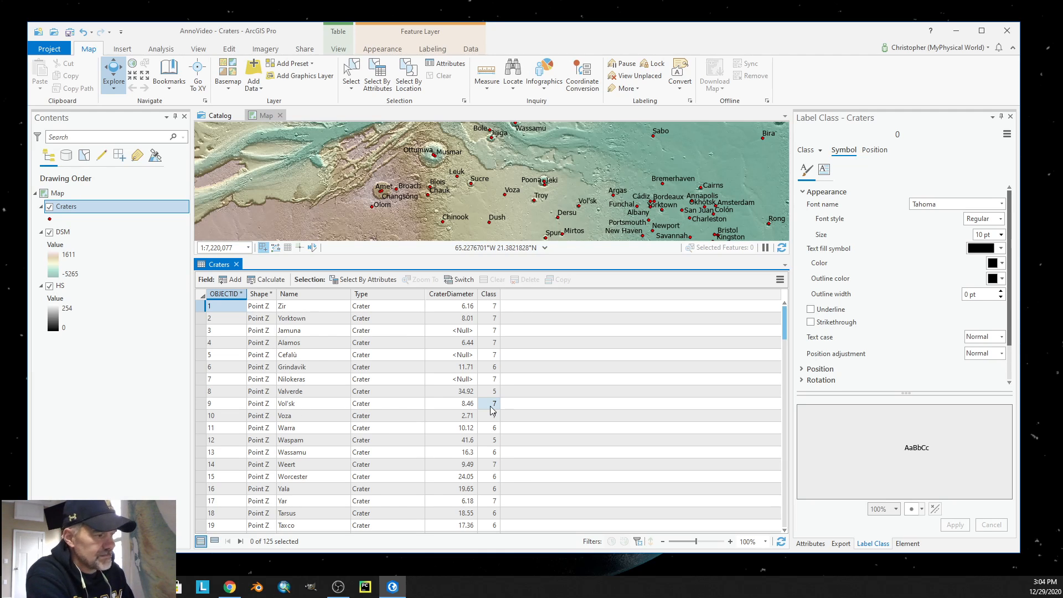
left_click(236, 265)
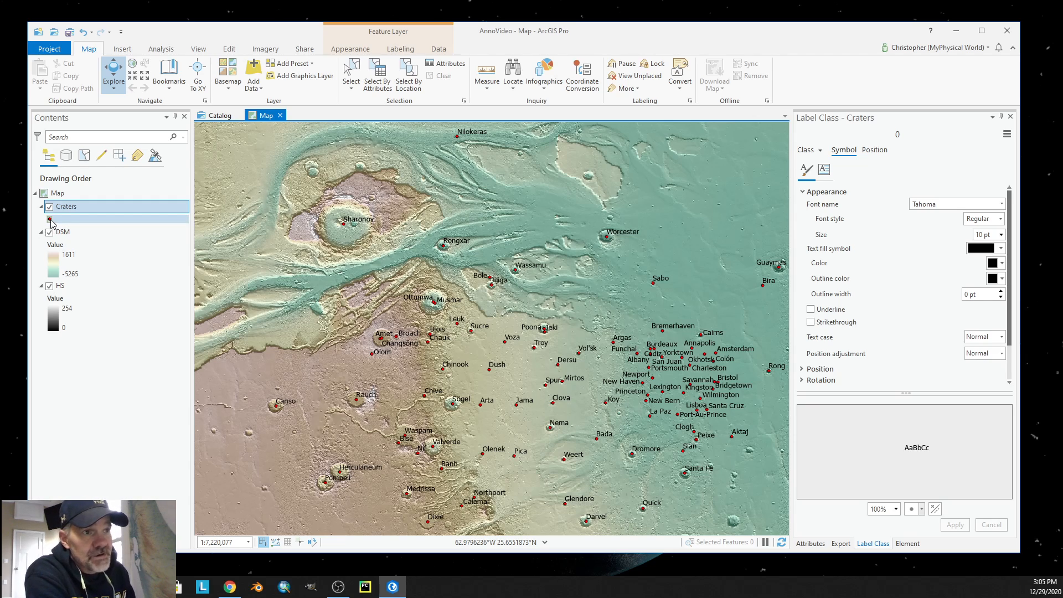
Change the Craters layer from a single symbol to graduated symbols based on the CraterDiameter field.
left_click(51, 220)
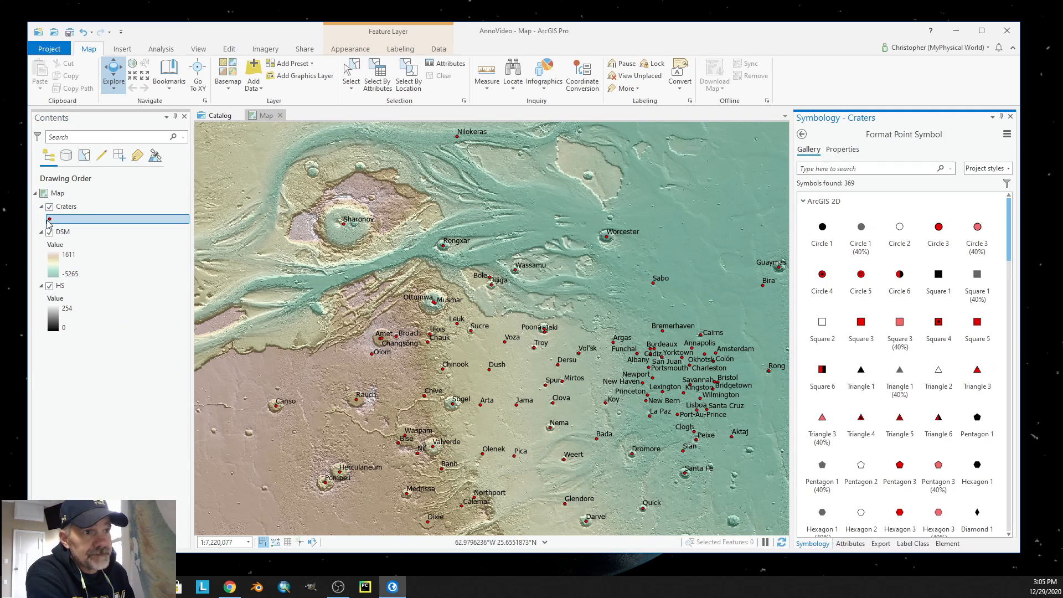
left_click(801, 134)
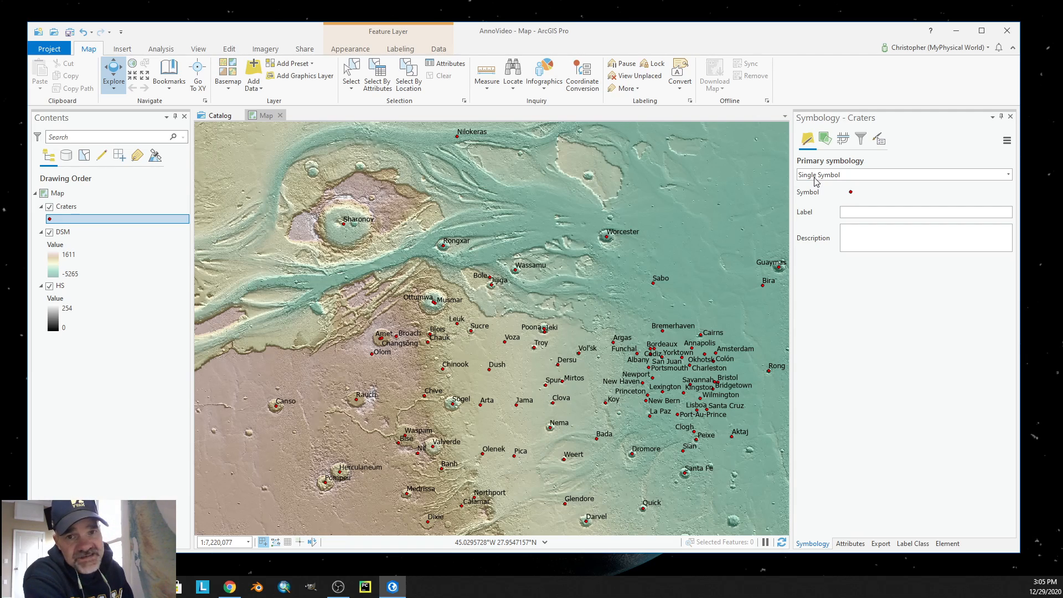
left_click(1008, 175)
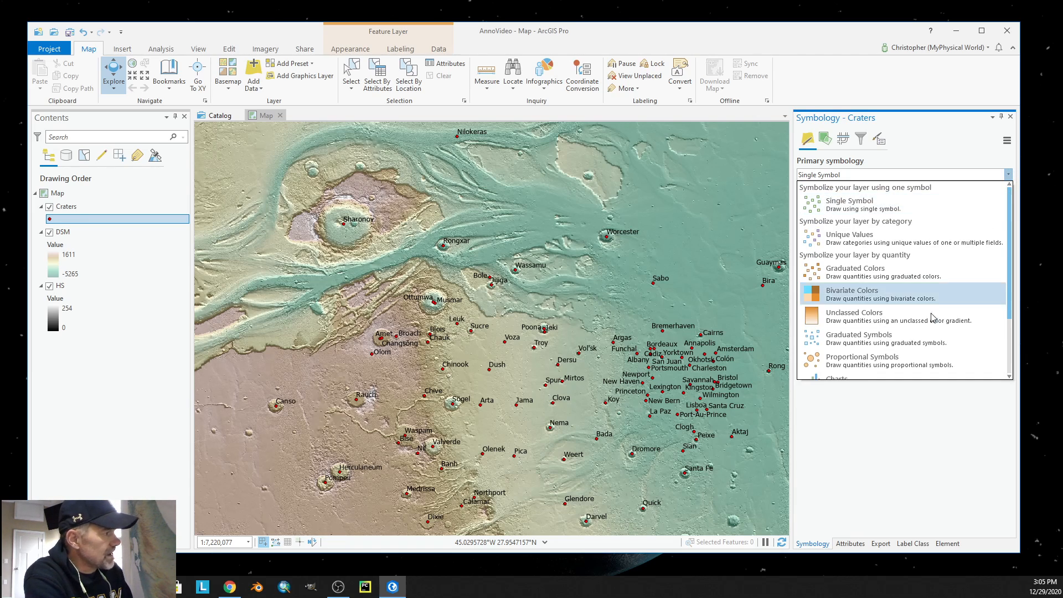
left_click(880, 343)
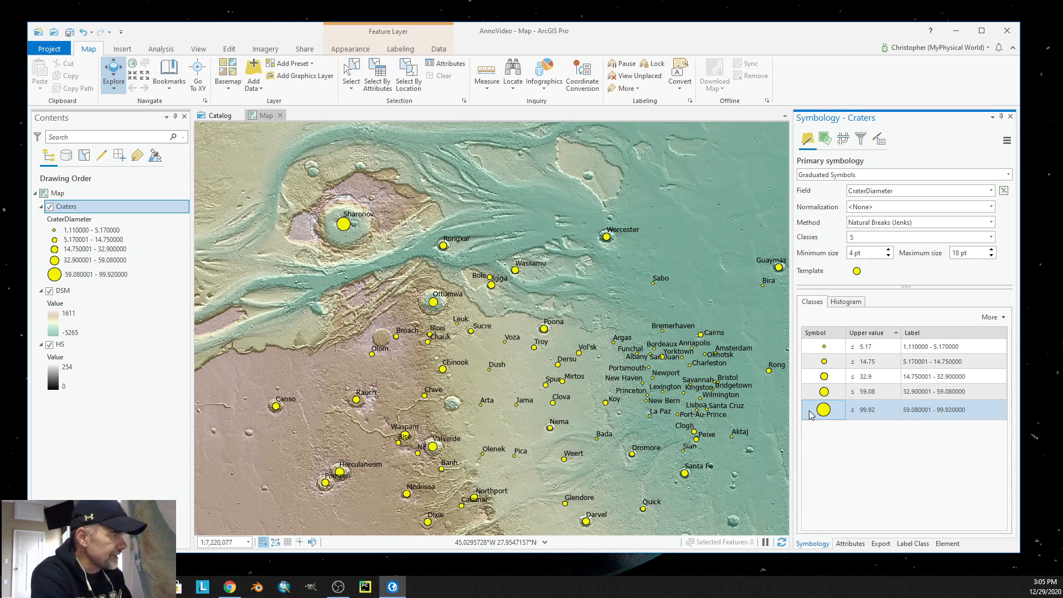
left_click(868, 416)
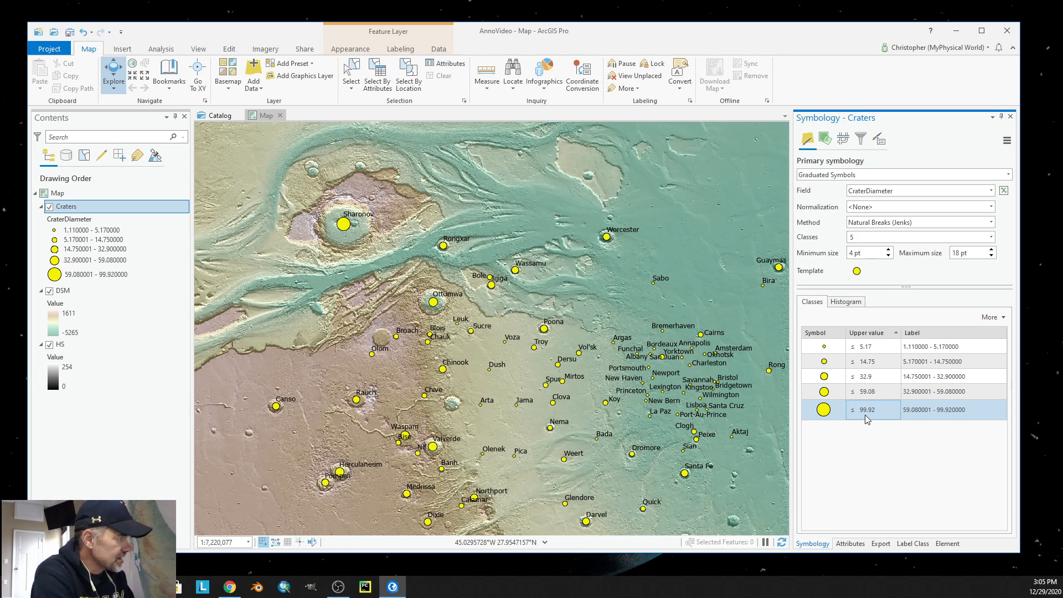
left_click(857, 348)
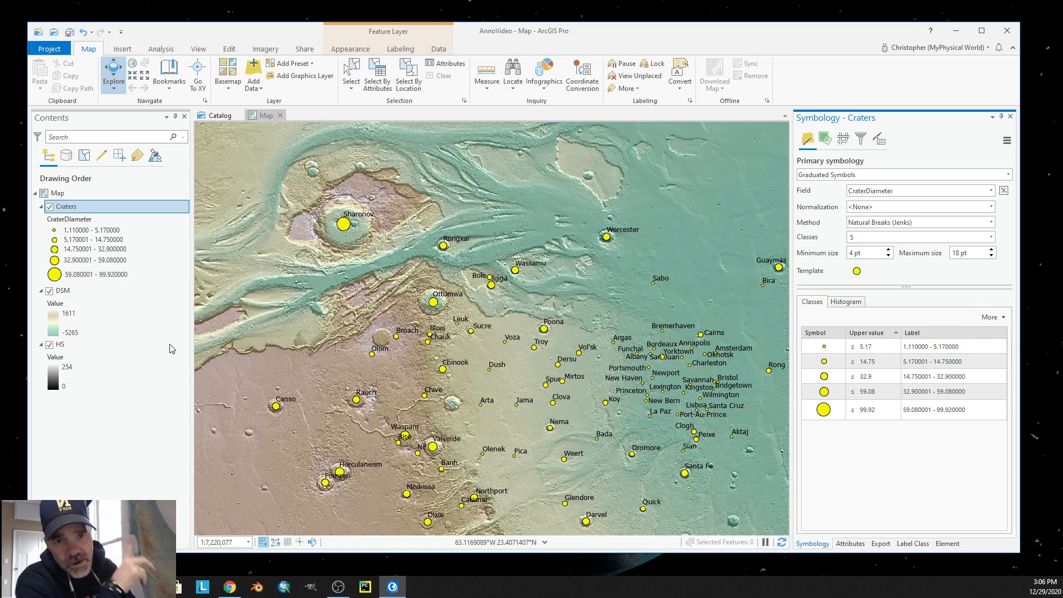
Relabel the five crater diameter classes 5, 4, 3, 2 and 1, from the smallest symbol to the largest.
left_click(926, 348)
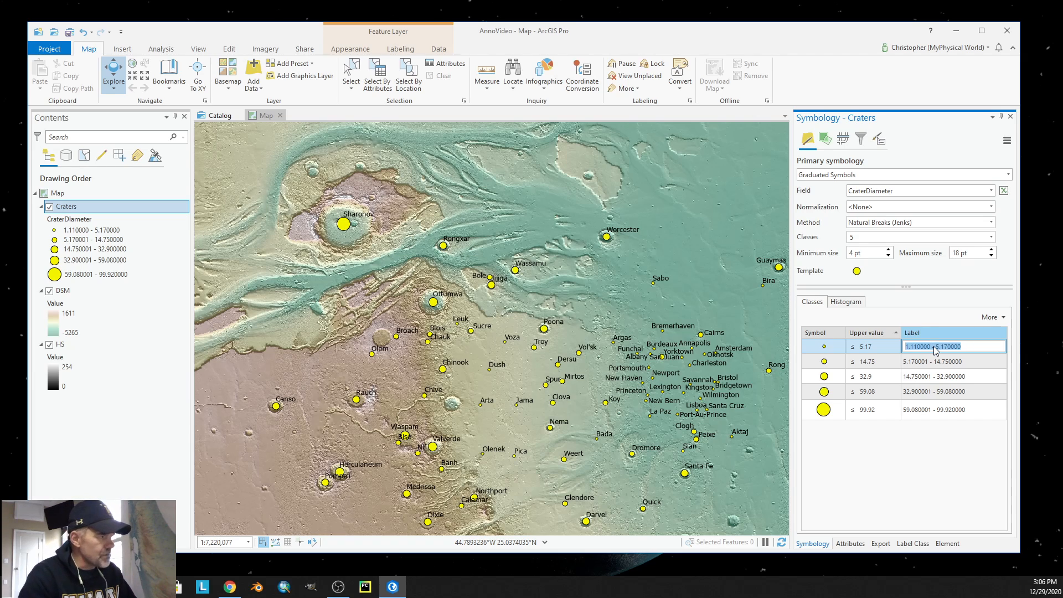
type("5")
left_click(935, 362)
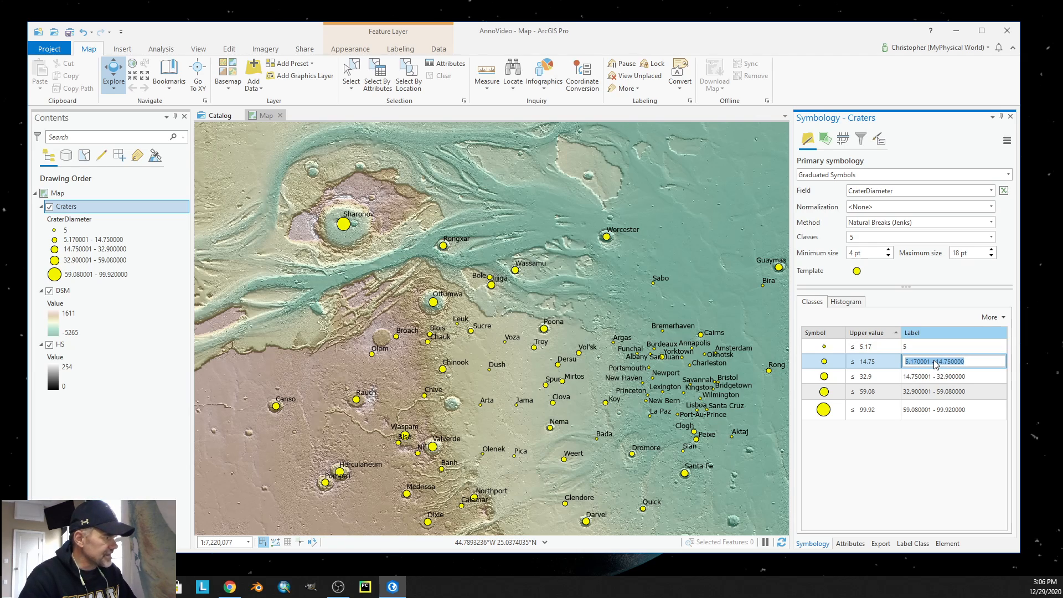
type("4")
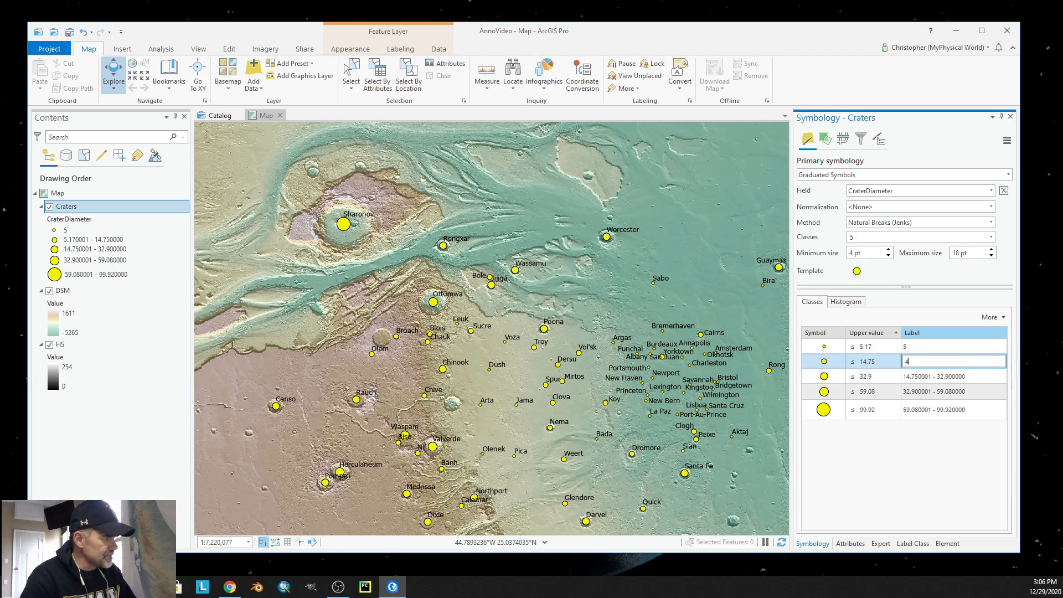
left_click(936, 377)
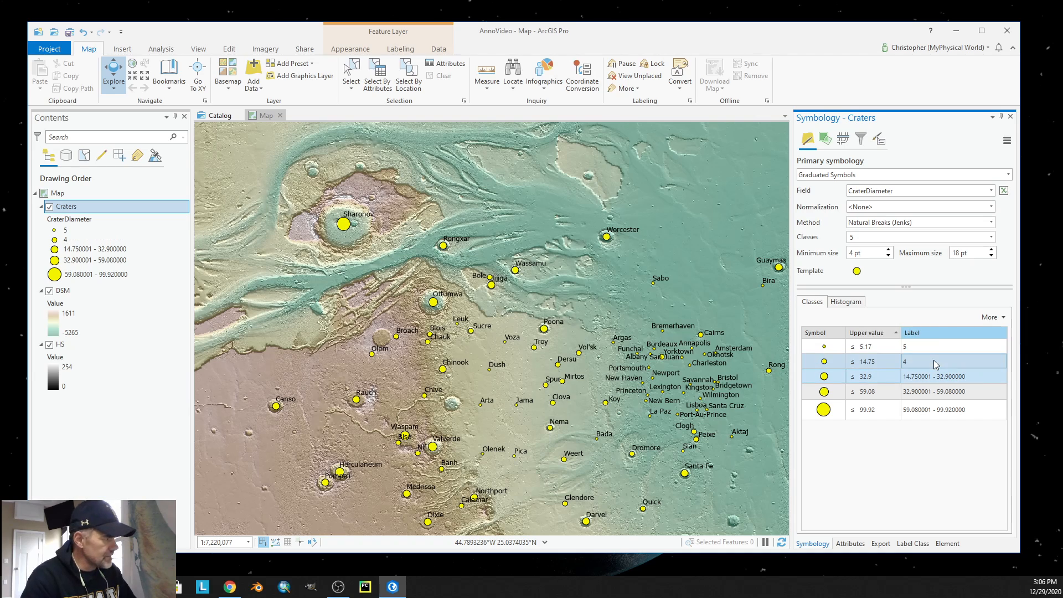
type("3")
left_click(934, 392)
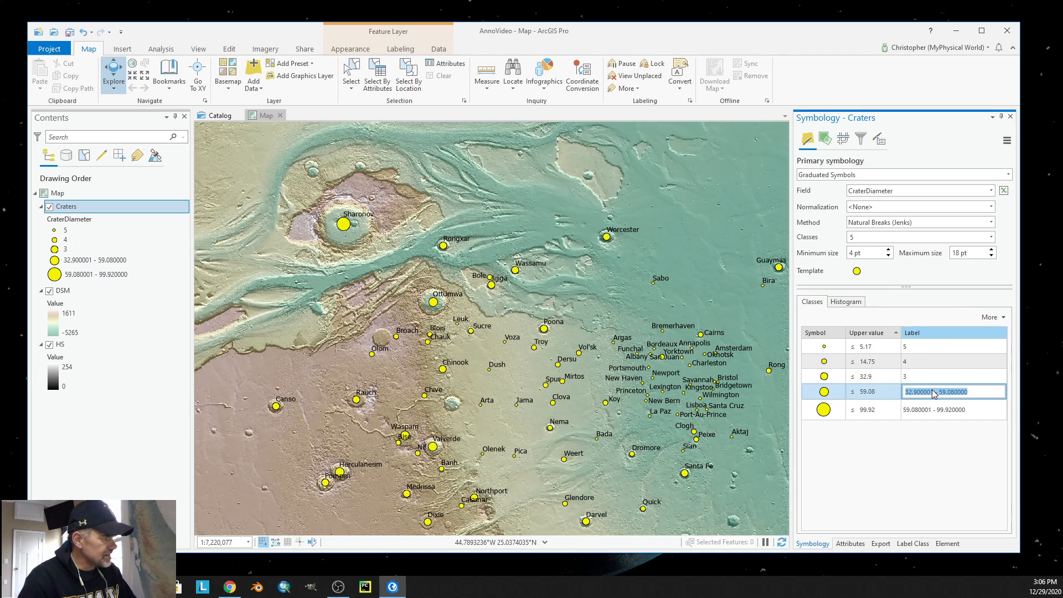
type("2")
left_click(931, 410)
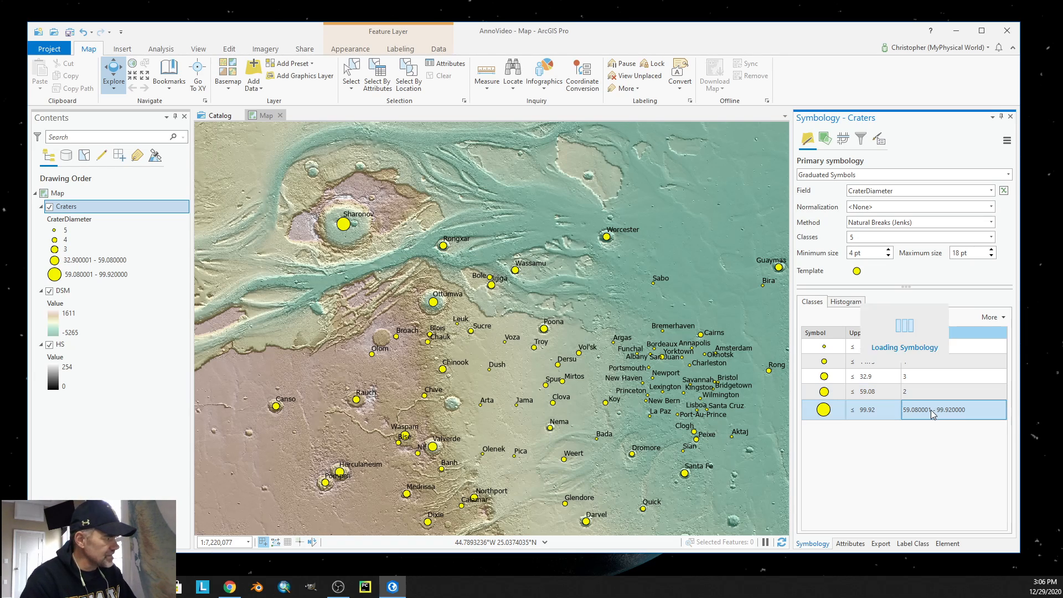
type("1")
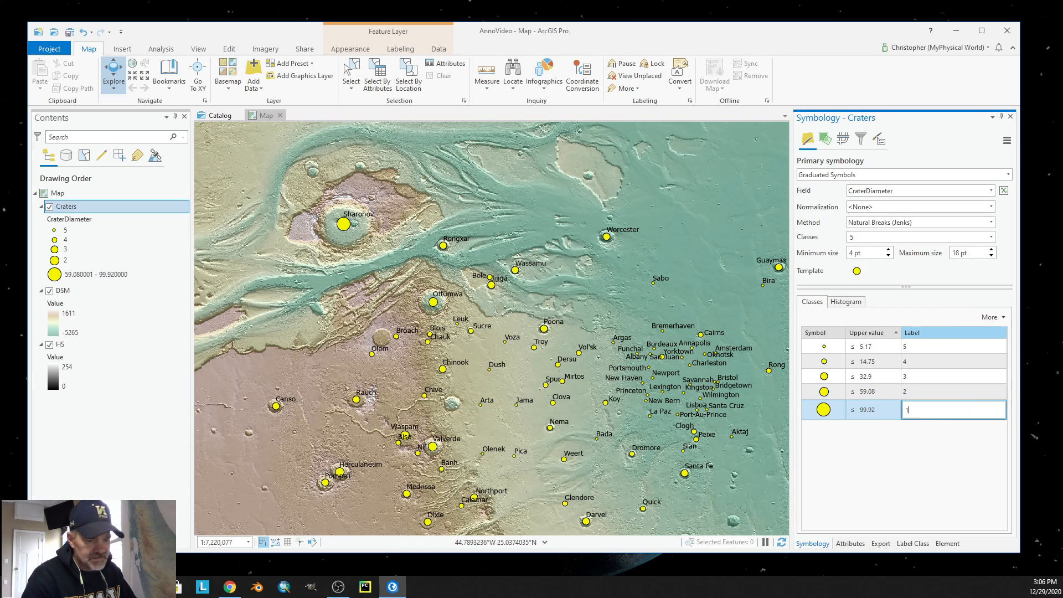
key("Return")
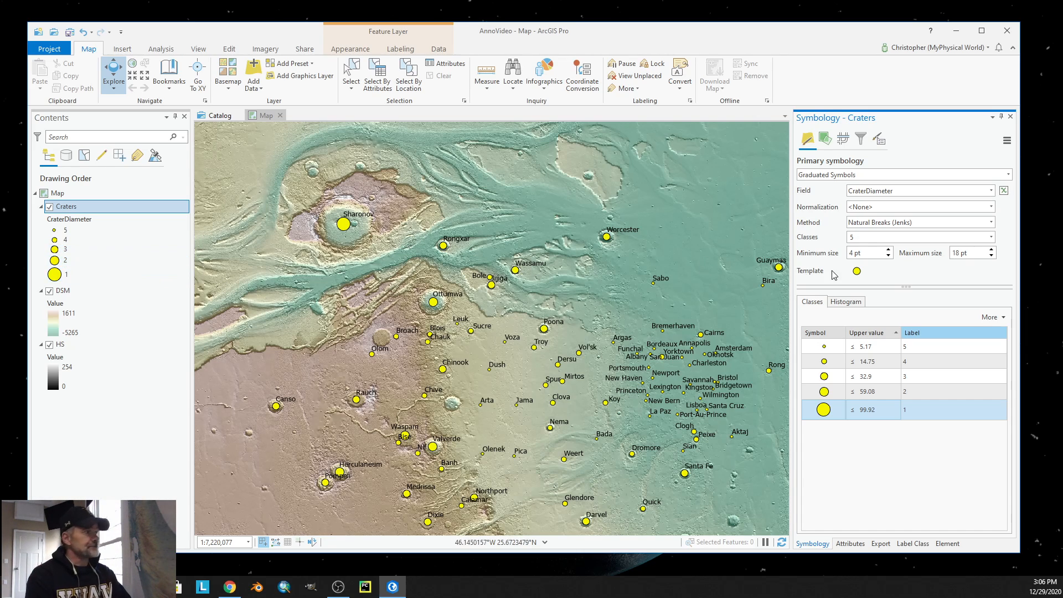
left_click(1011, 116)
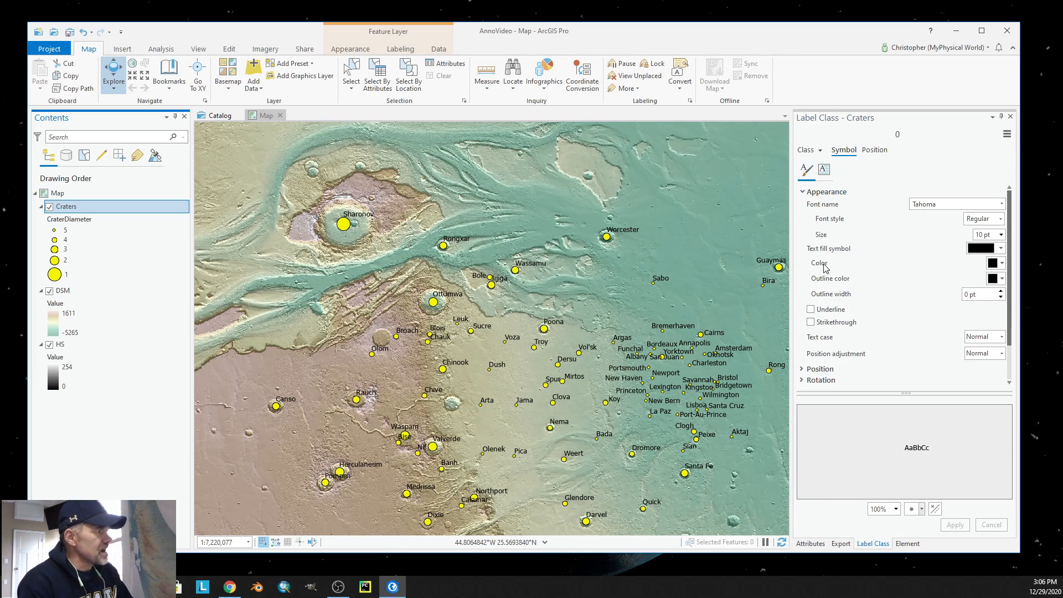
Create label classes for the Craters layer from all five symbology classes, appending them to the current label classes.
right_click(75, 209)
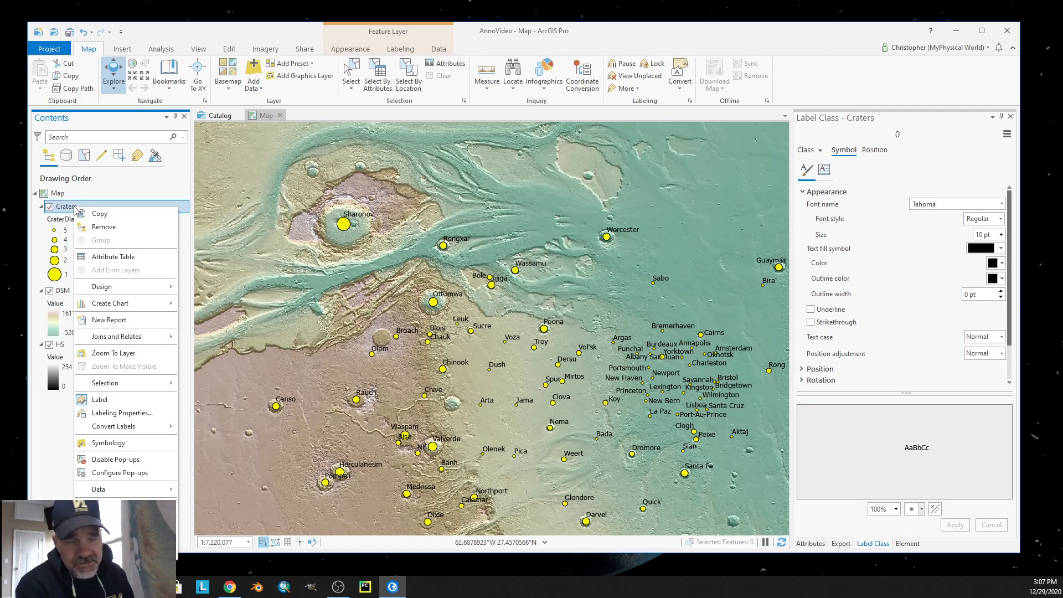
left_click(116, 415)
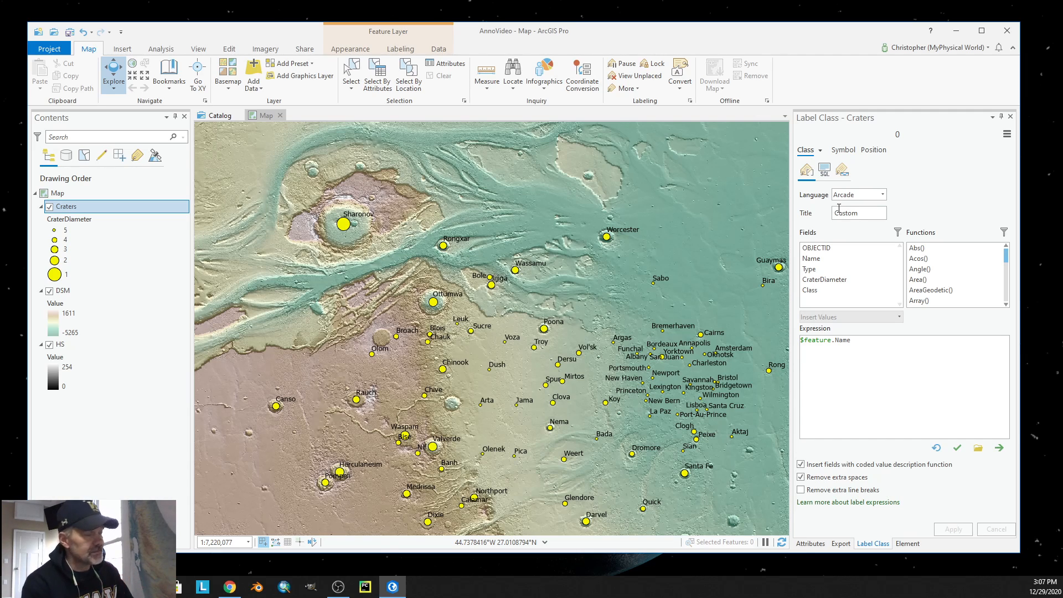
left_click(820, 151)
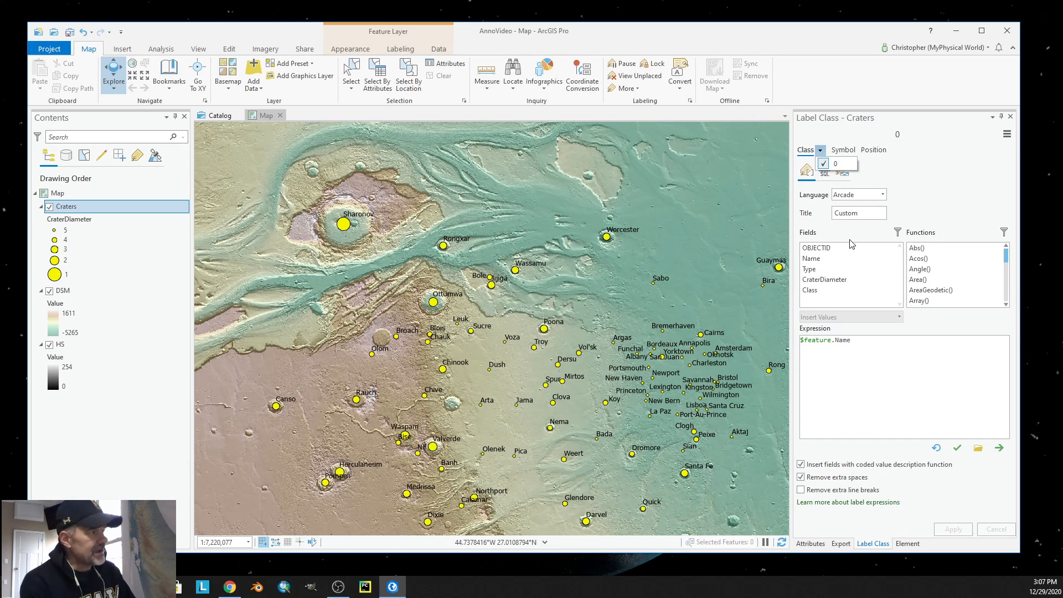
left_click(1007, 135)
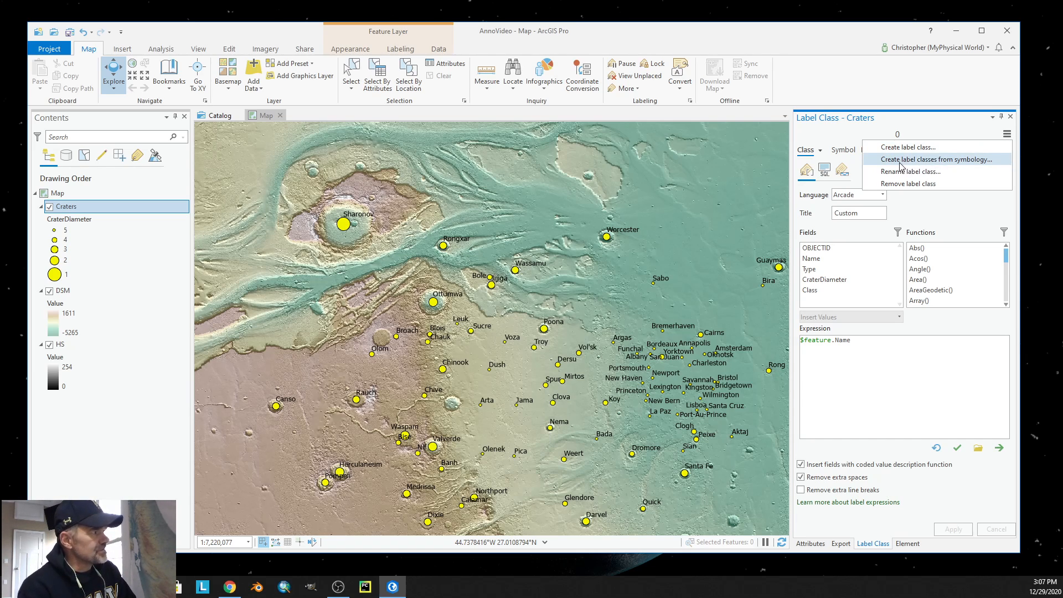
left_click(958, 160)
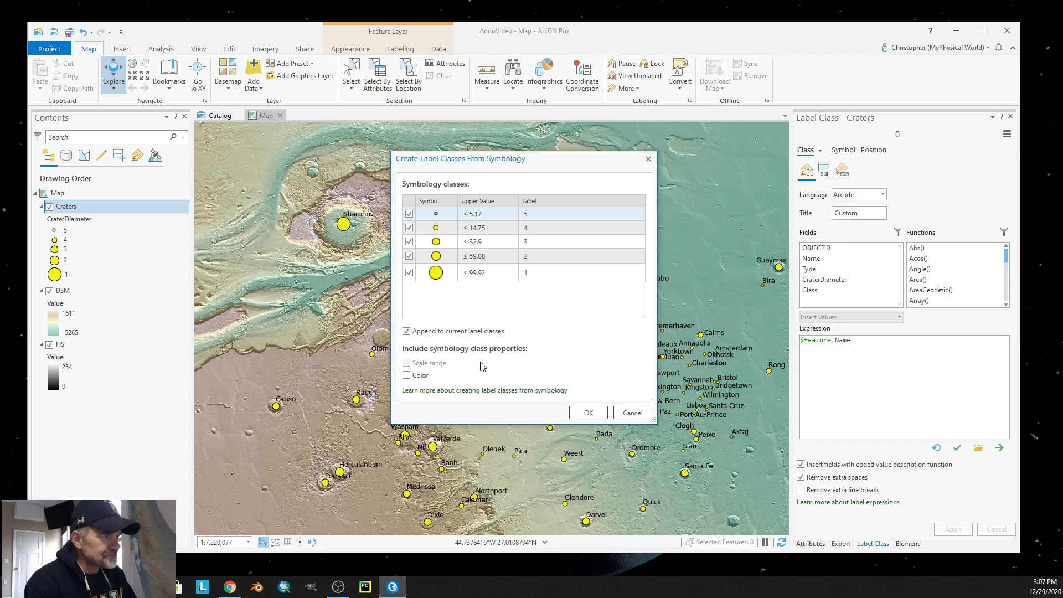
left_click(589, 413)
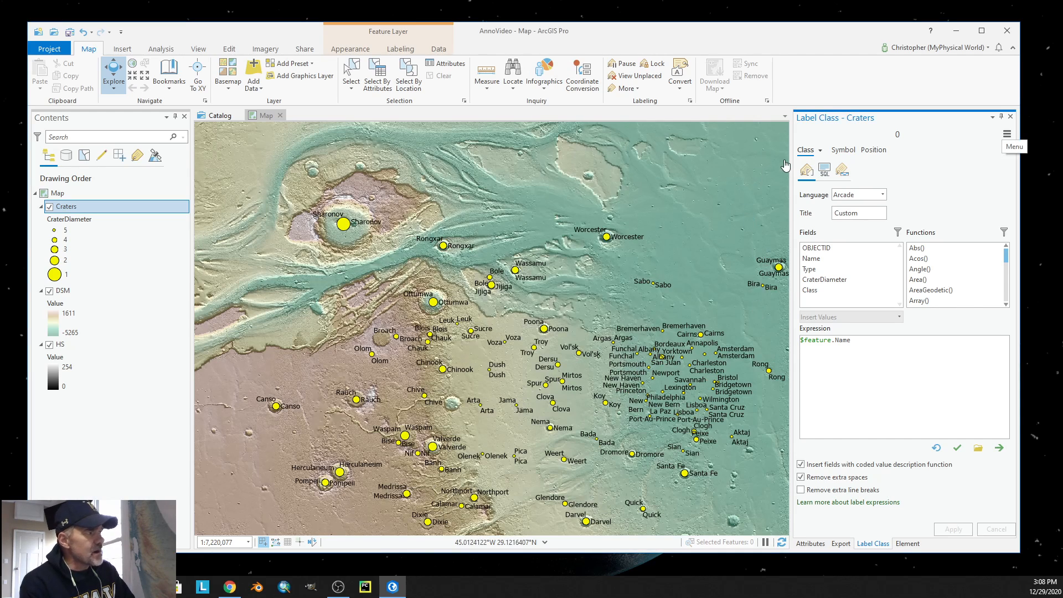
Remove the original label class 0 from the Craters layer and check the list of remaining label classes.
left_click(821, 150)
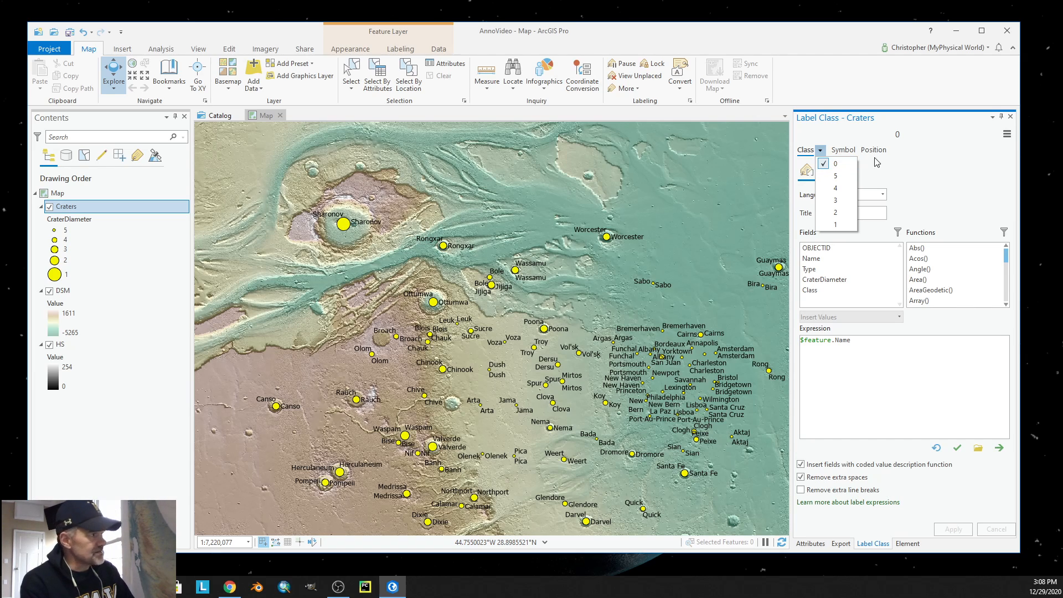
left_click(1007, 134)
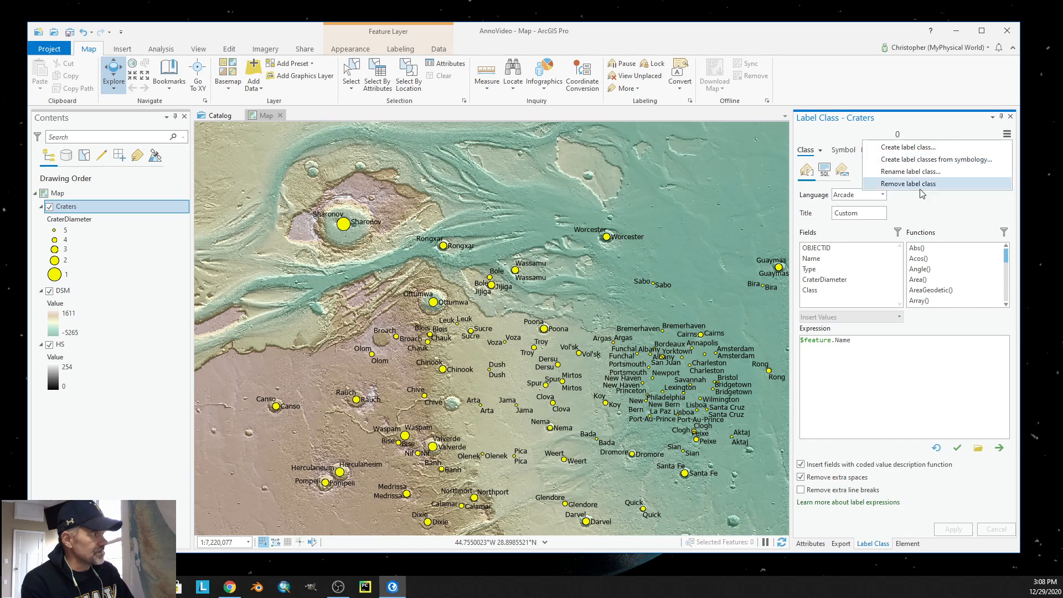
left_click(907, 184)
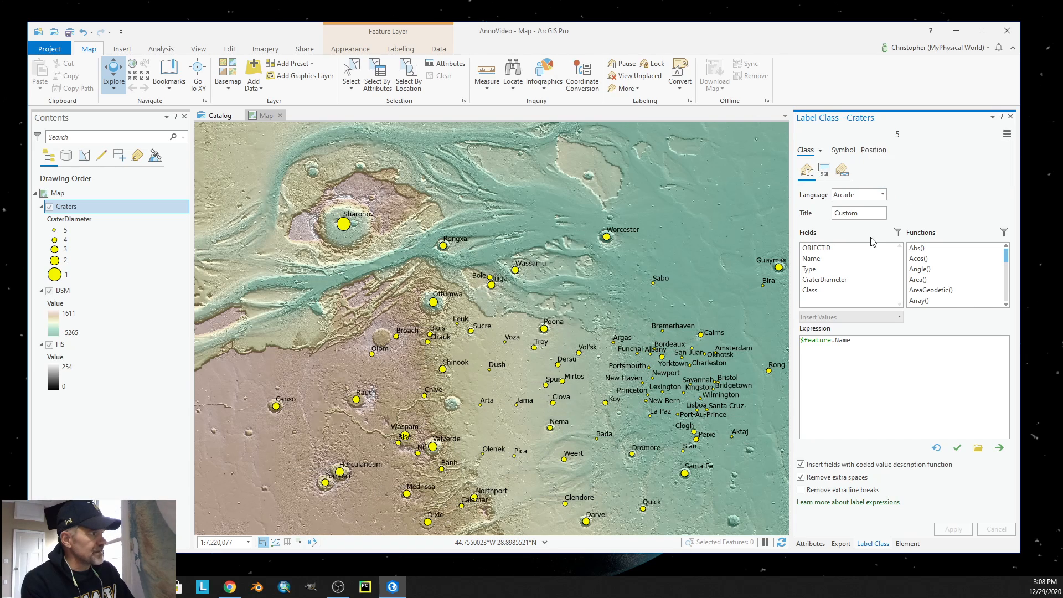
left_click(820, 150)
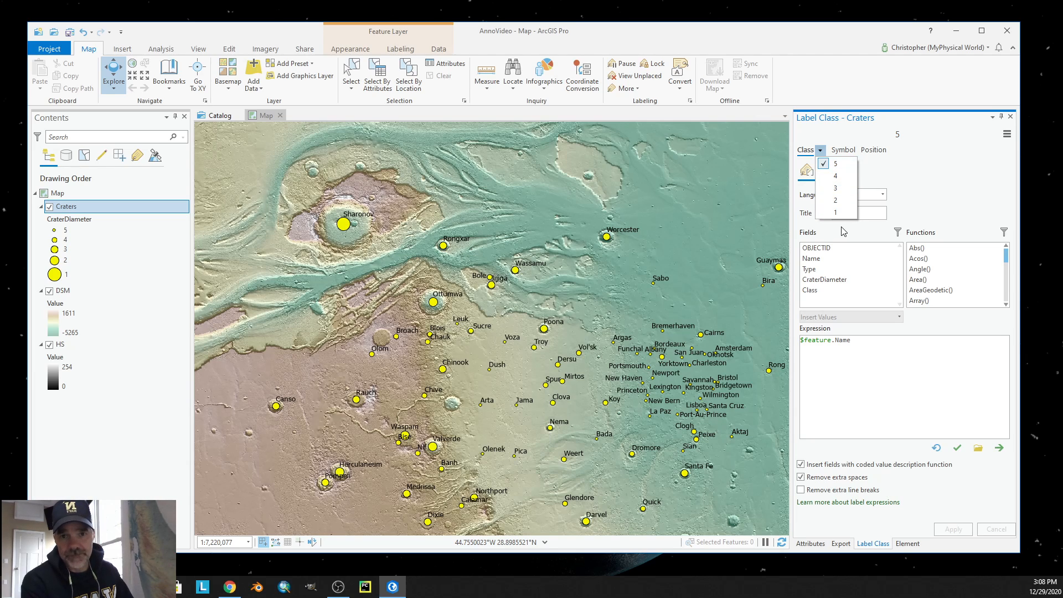
left_click(919, 171)
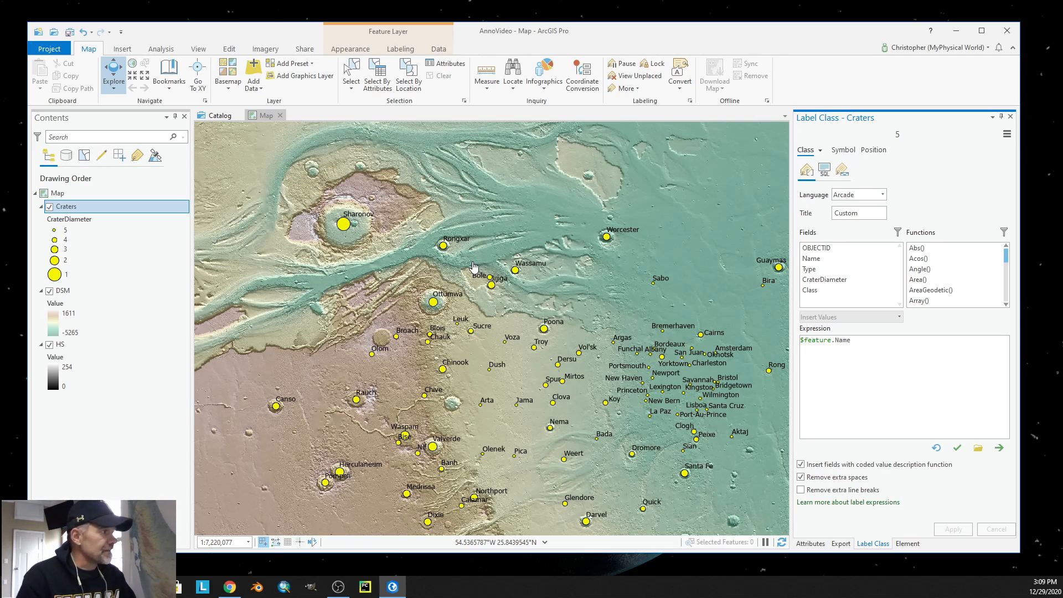
Set the text symbol of Craters label class 1 to 16 pt bold and apply the change.
left_click(820, 152)
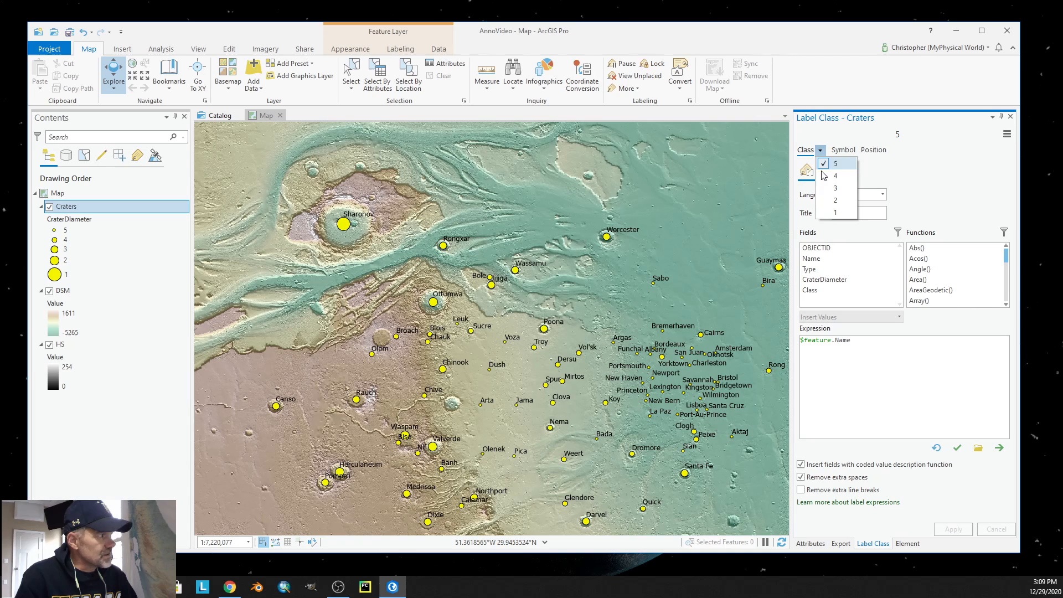
left_click(835, 215)
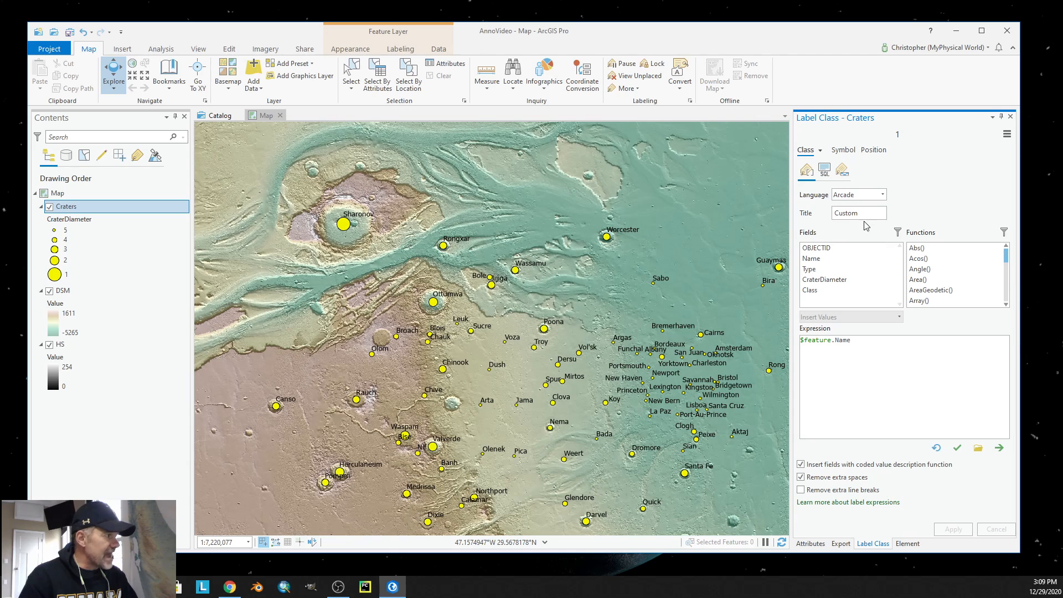
left_click(844, 151)
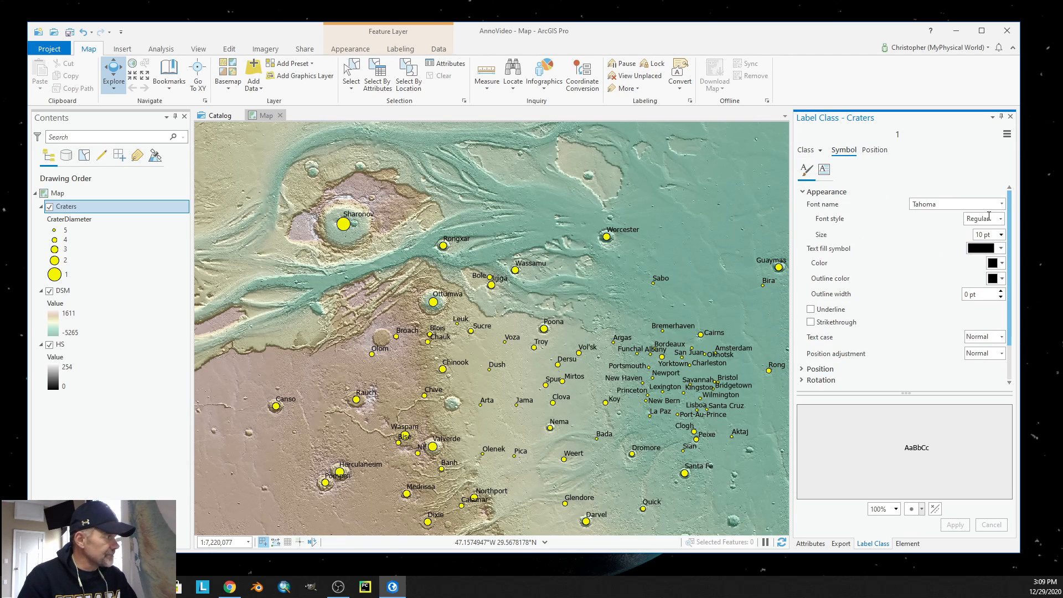
left_click(1001, 235)
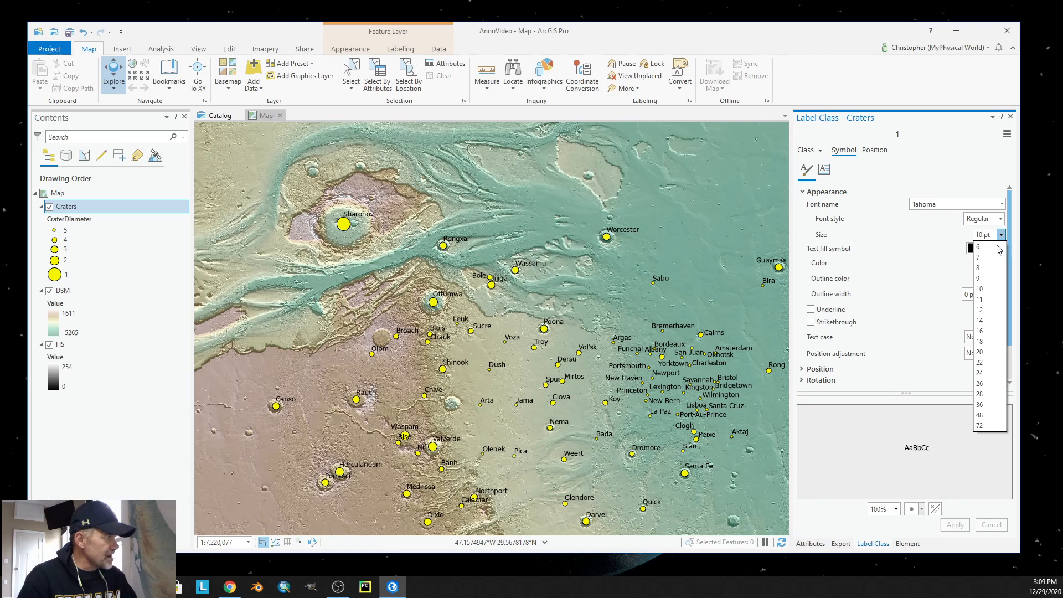
left_click(989, 333)
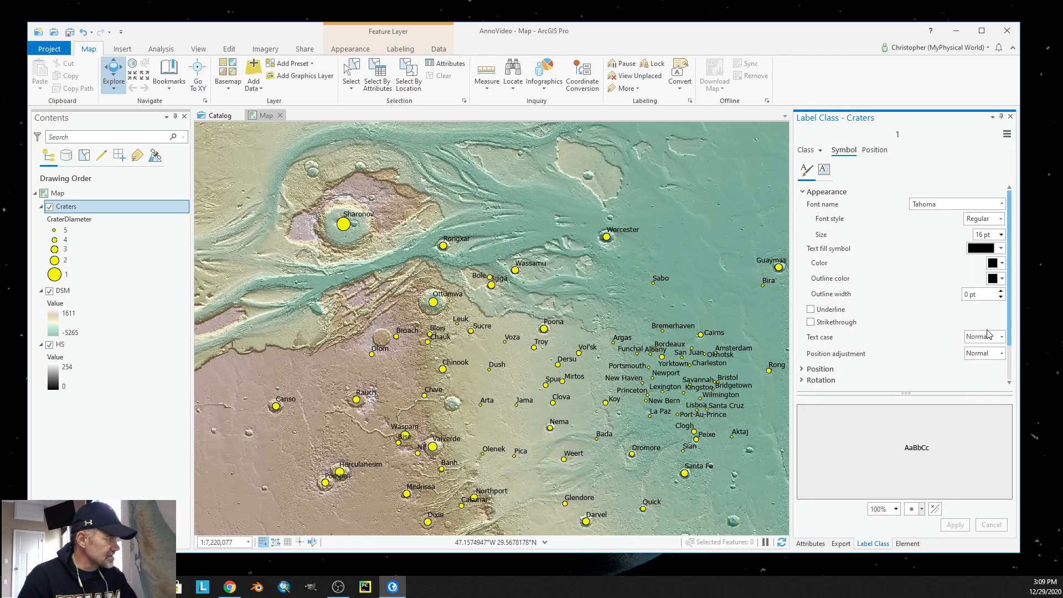
left_click(1000, 219)
left_click(977, 246)
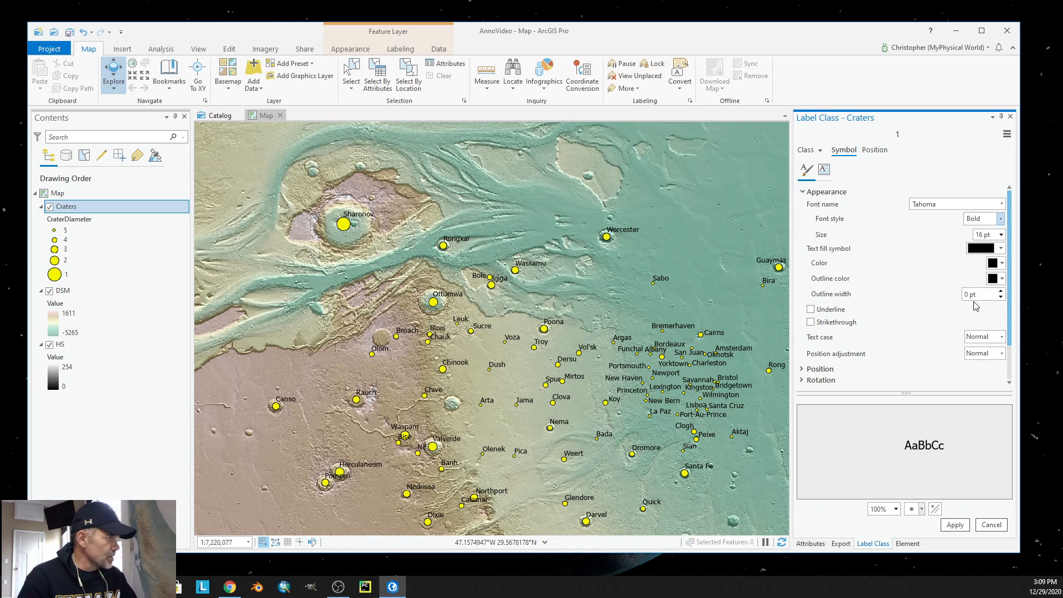
left_click(954, 524)
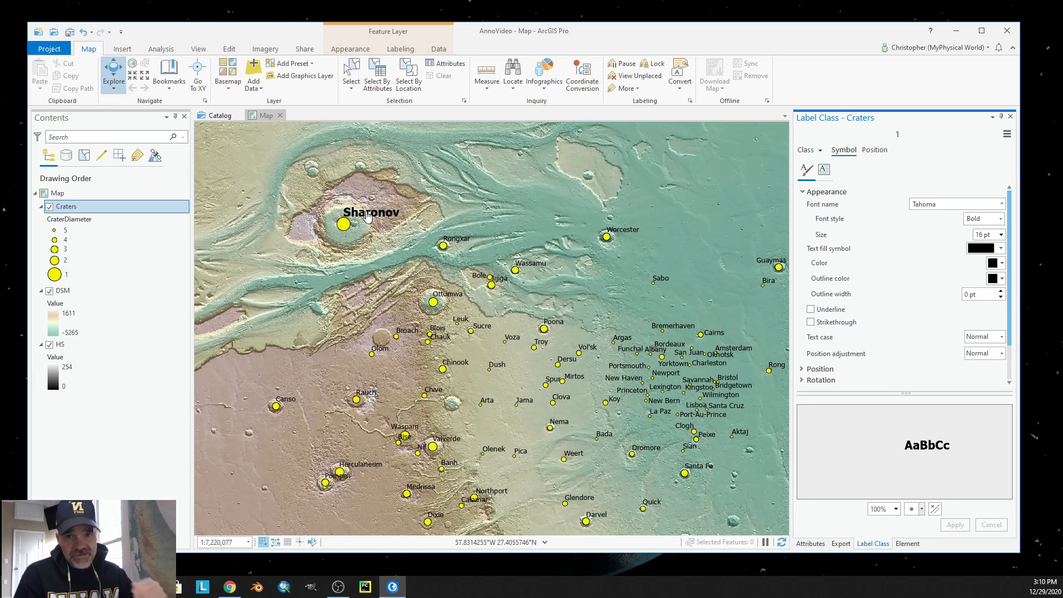
Set the text symbol of Craters label class 2 to 12 pt bold and apply the change.
left_click(820, 150)
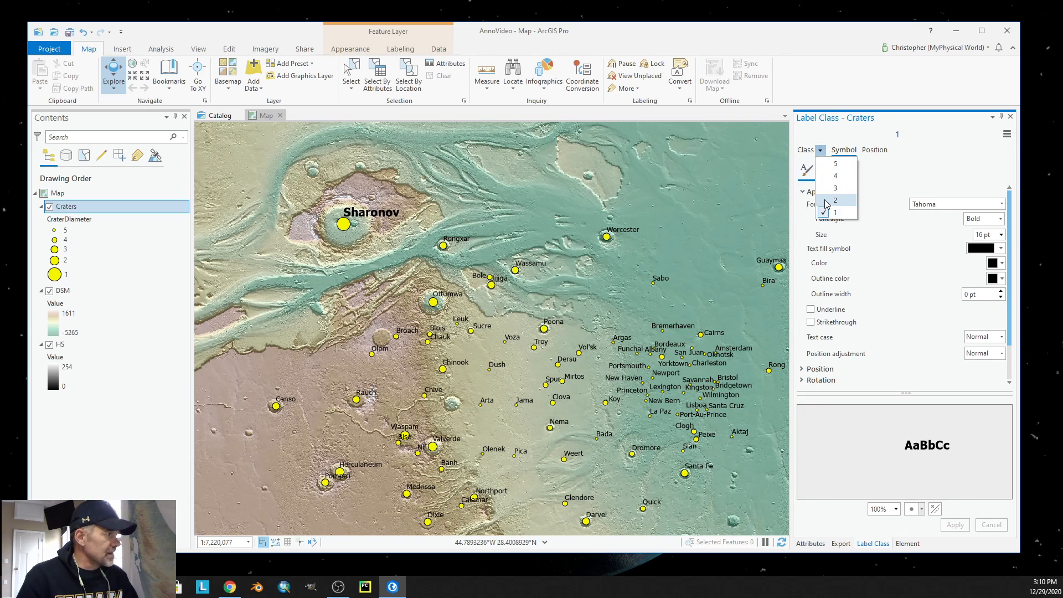
left_click(827, 200)
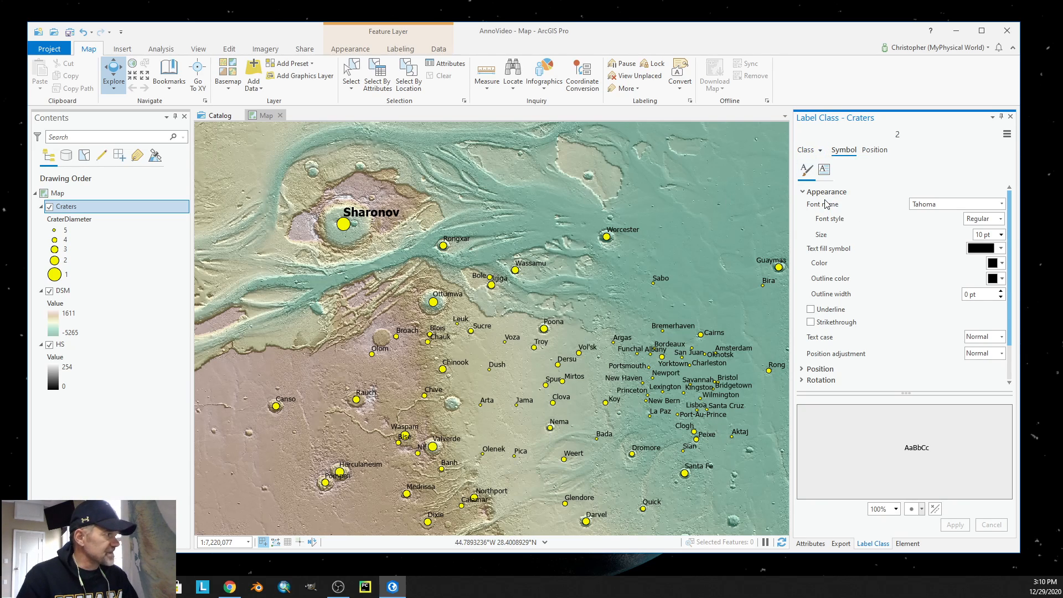
left_click(1002, 235)
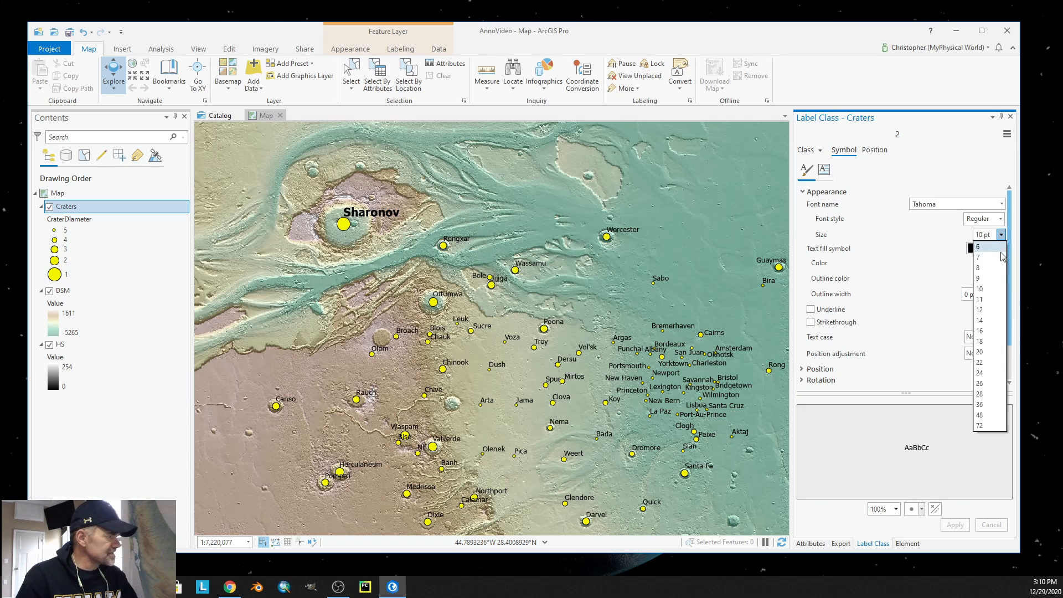
left_click(989, 313)
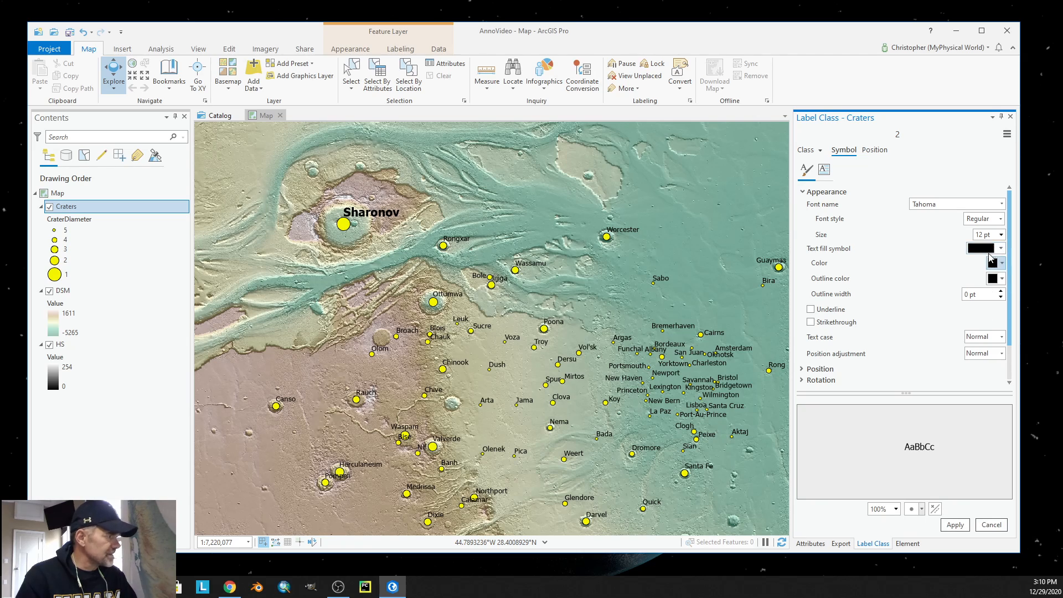
left_click(1002, 220)
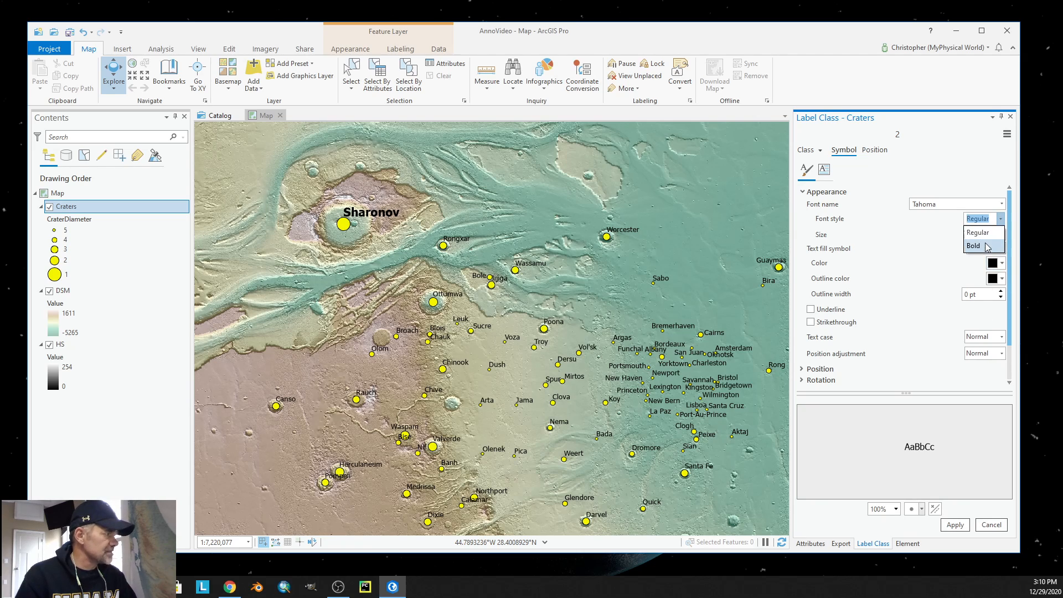
left_click(989, 242)
left_click(952, 526)
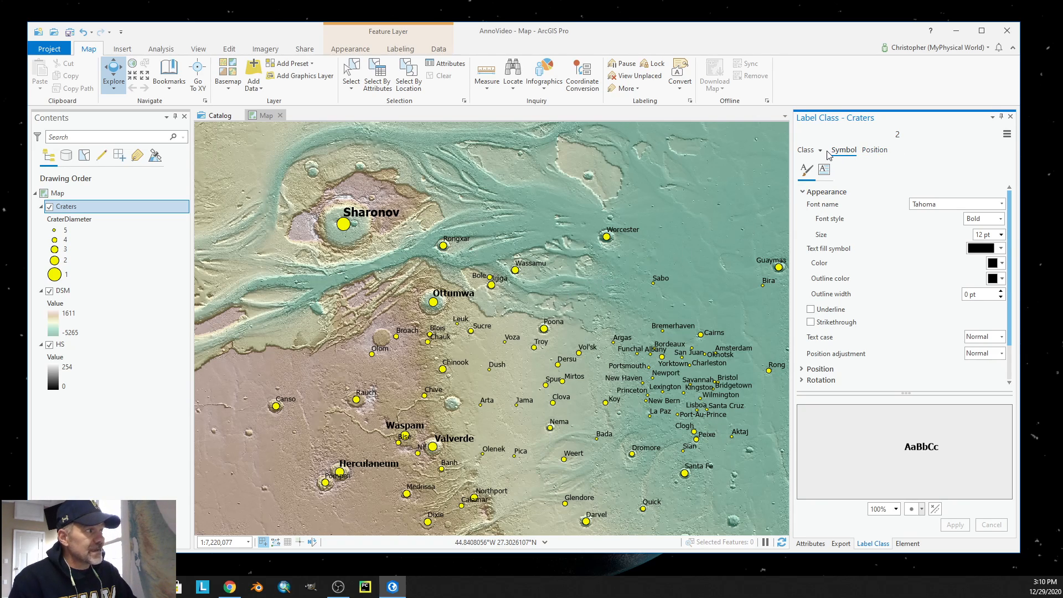
Open the list of Craters label classes for choosing another class.
left_click(820, 150)
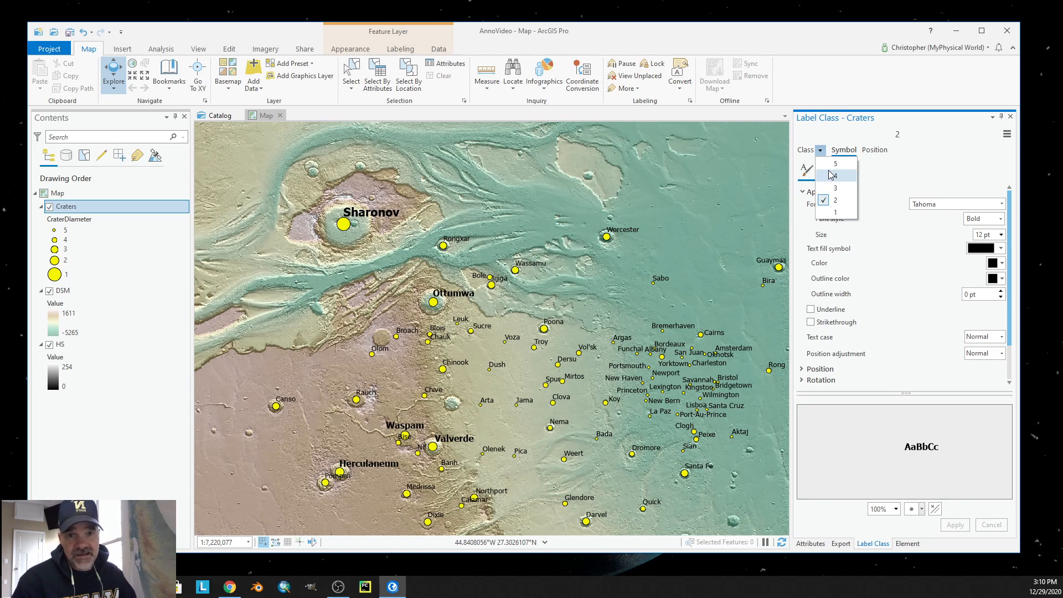